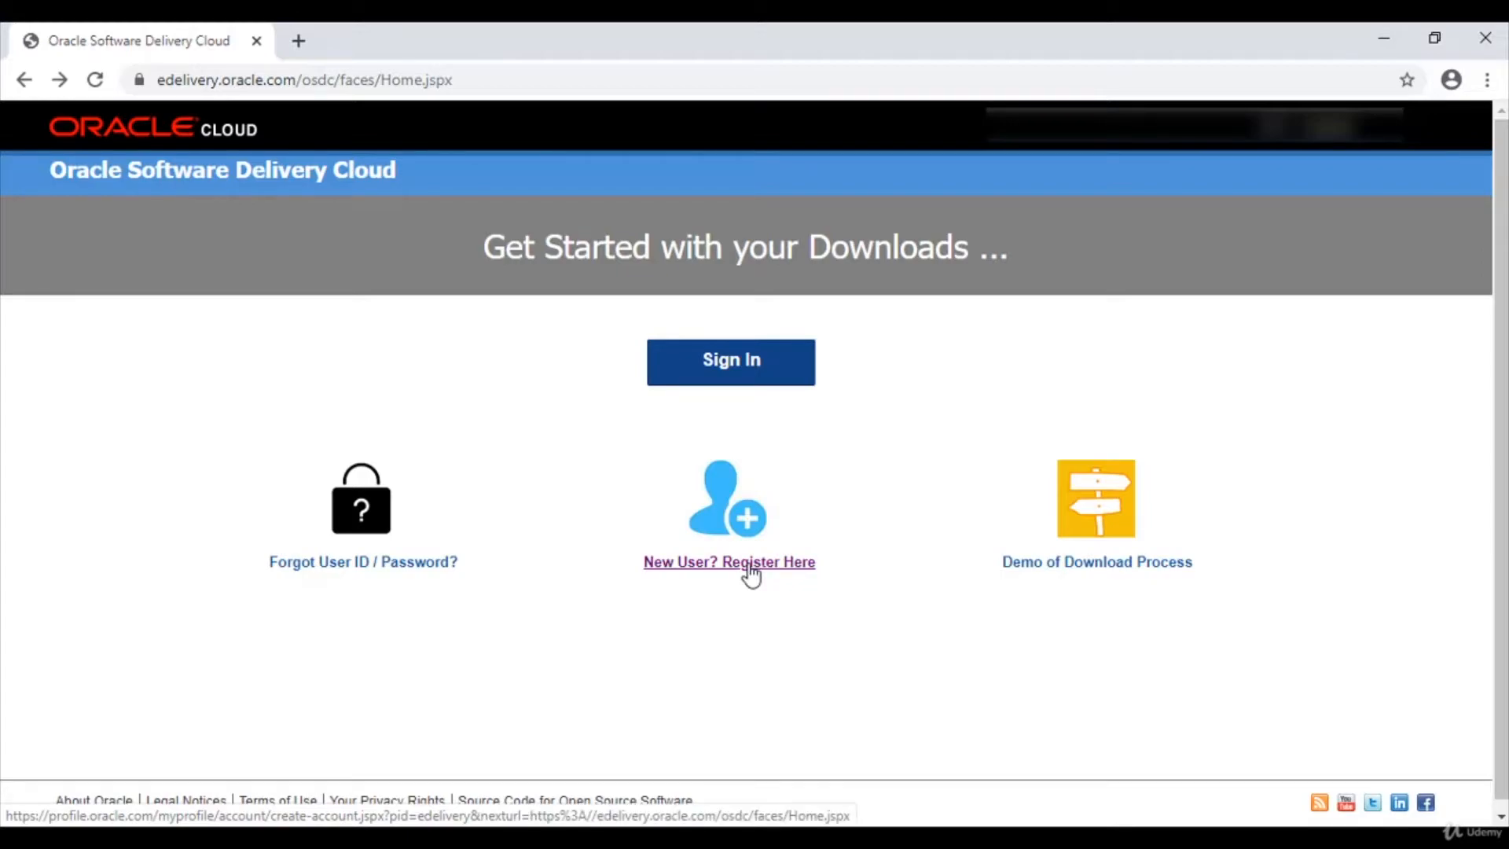
# Submit the new-user Create Account registration form, then go back to the downloads start page
pyautogui.click(751, 576)
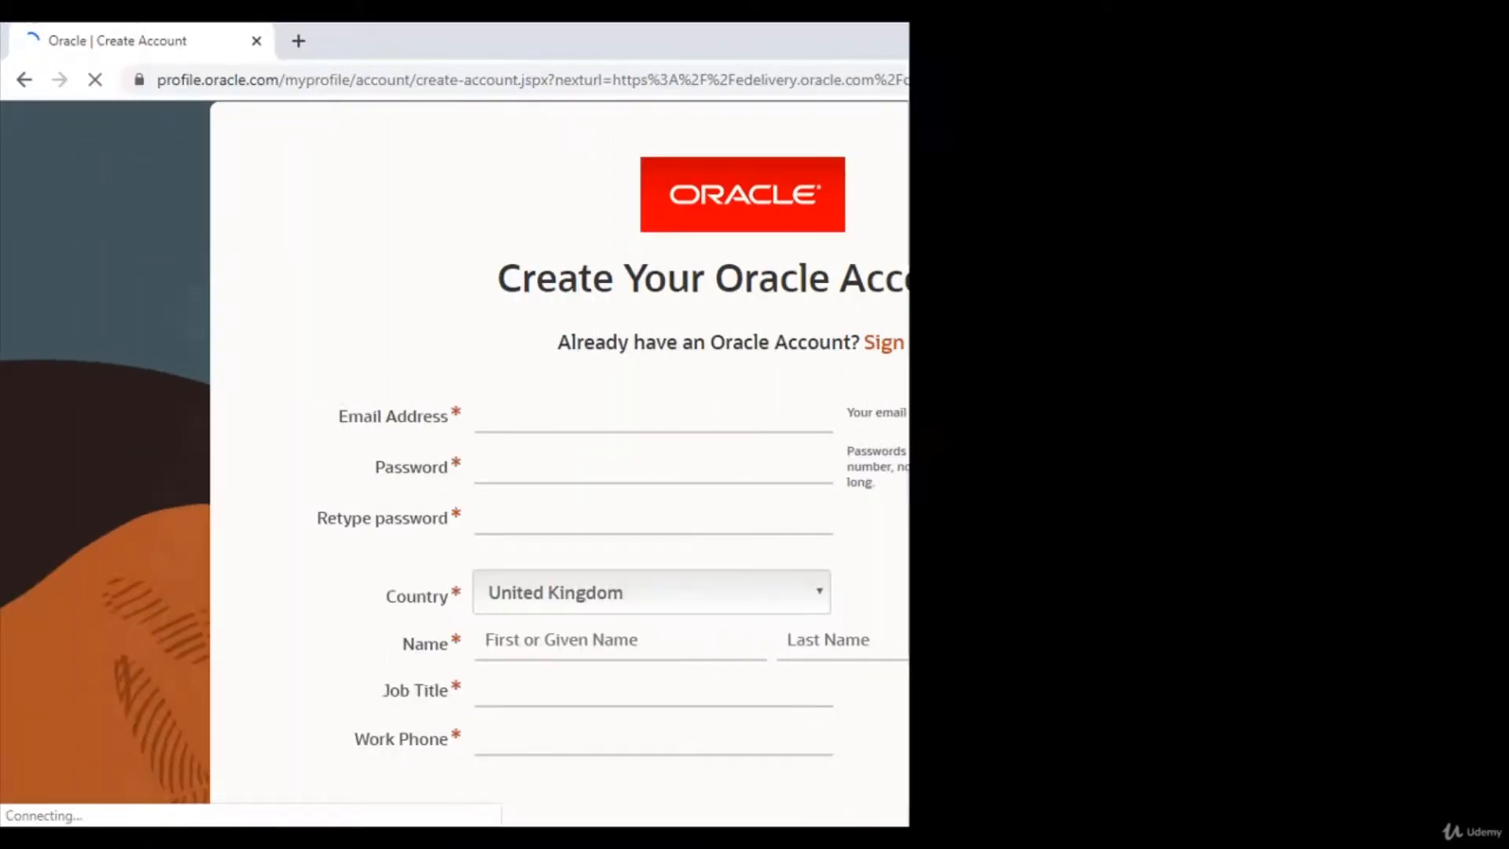
pyautogui.scroll(-3, 754, 464)
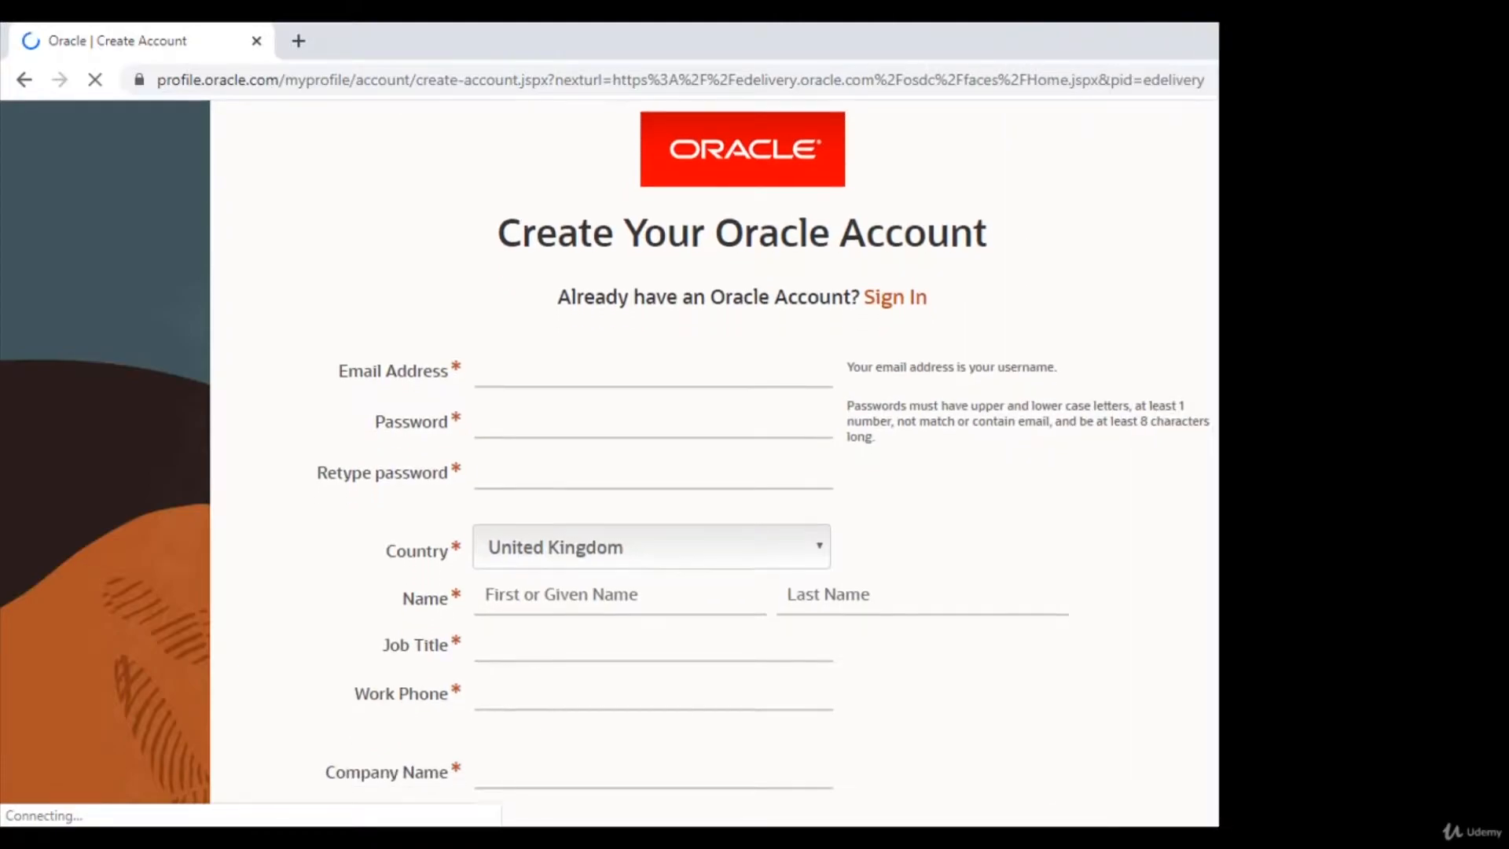
pyautogui.scroll(-2, 754, 456)
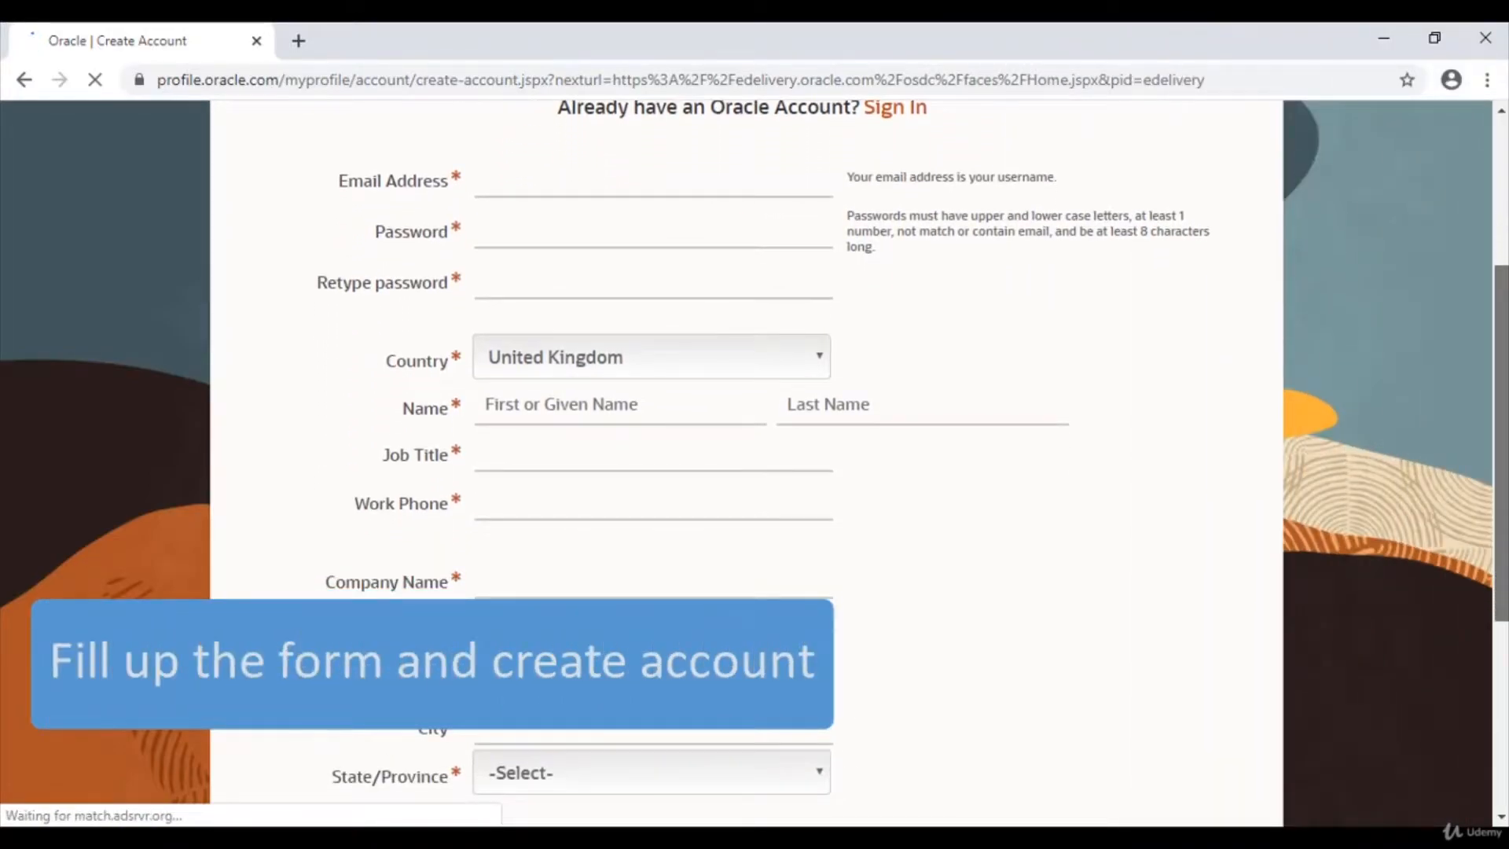
pyautogui.scroll(-3, 755, 464)
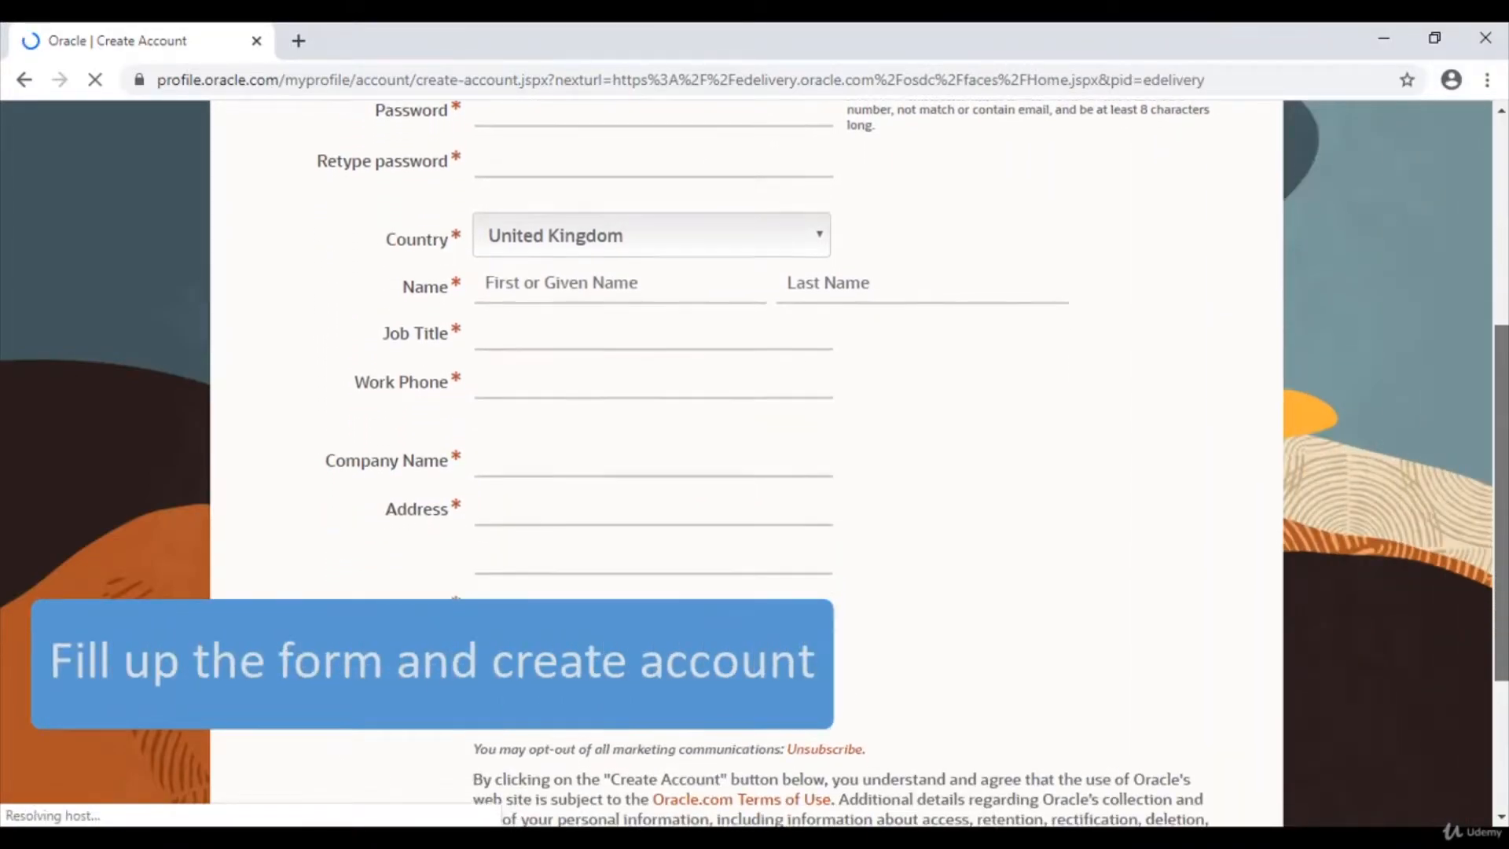
pyautogui.scroll(-2, 754, 464)
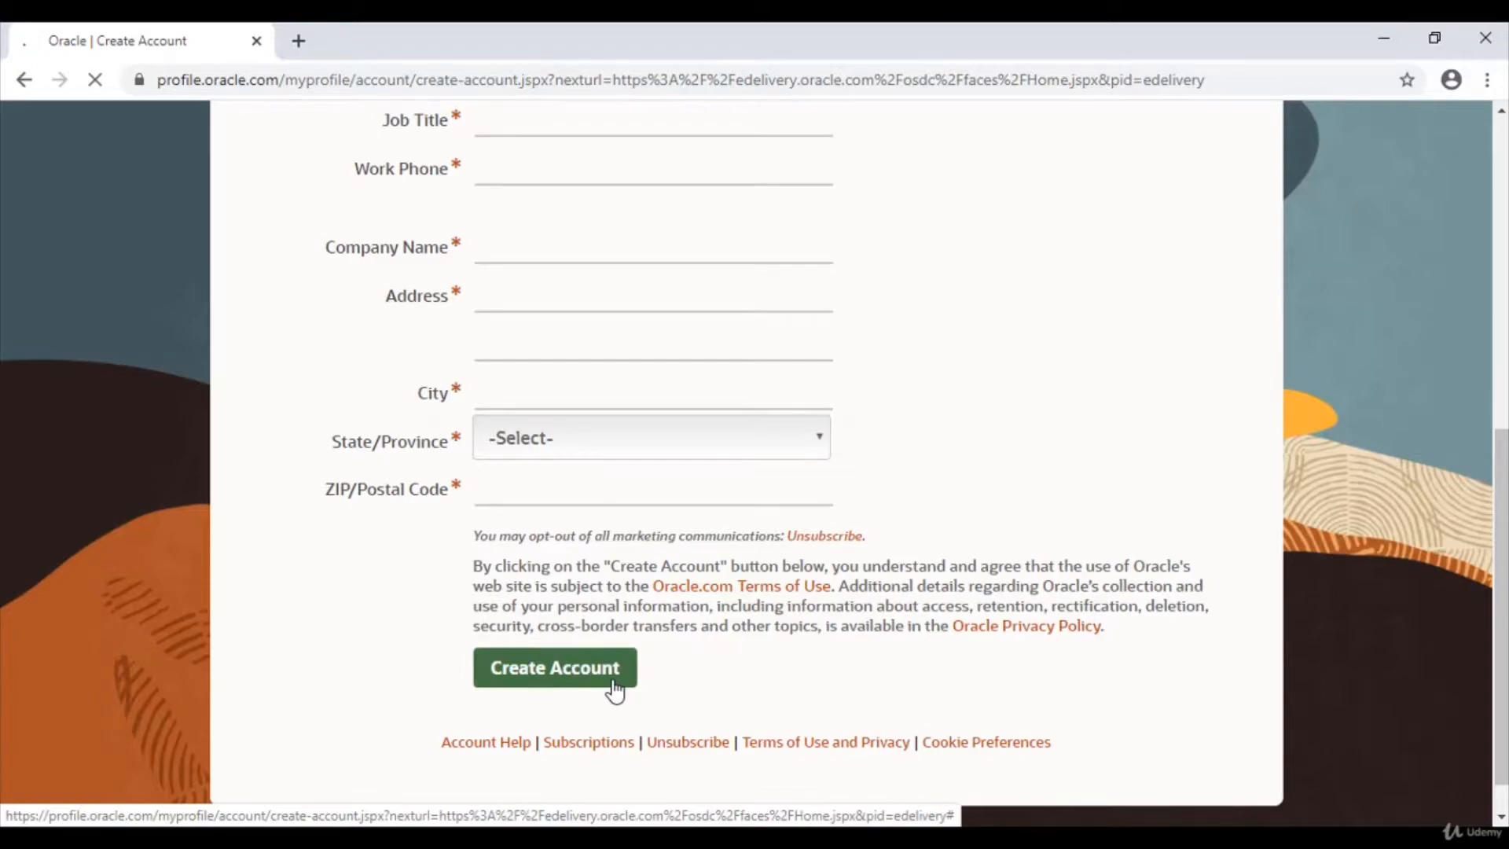
pyautogui.click(615, 691)
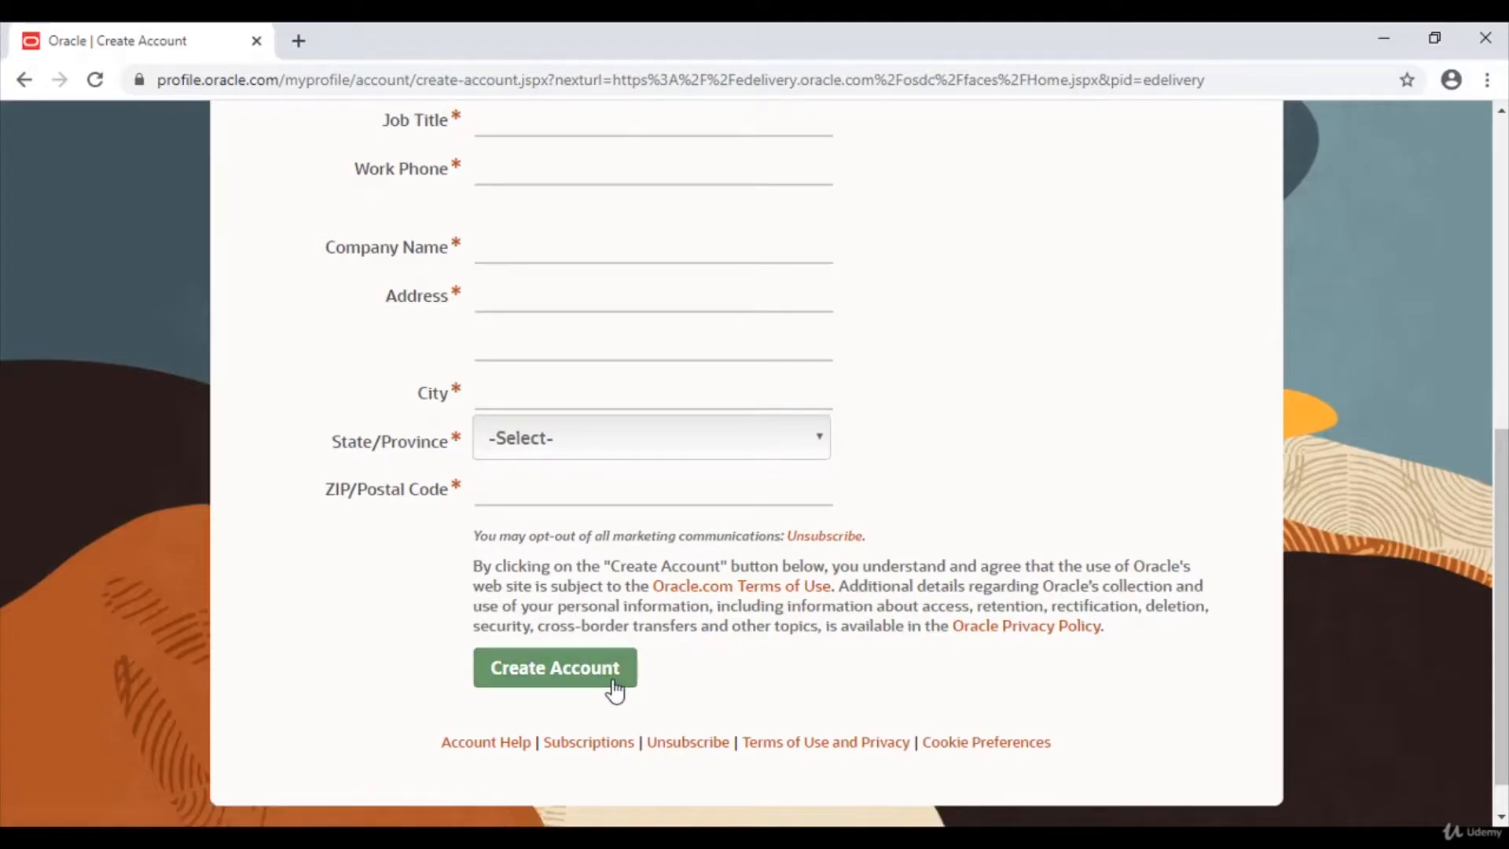
pyautogui.click(24, 80)
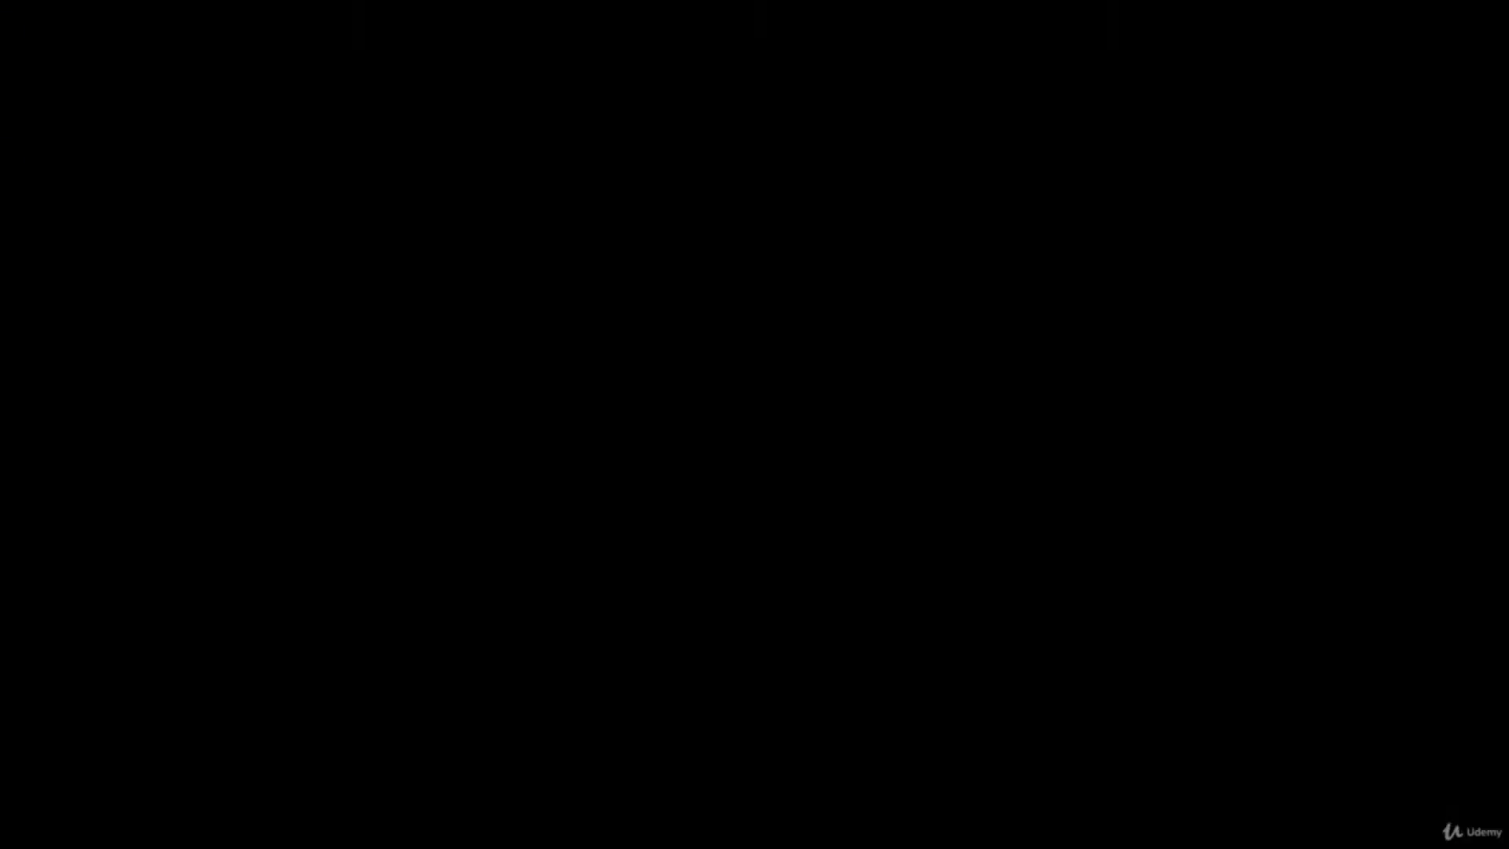
# Sign in, search Primavera P6 Professional Project Management, and add release 19.12.0.0.0 to the cart
pyautogui.click(739, 365)
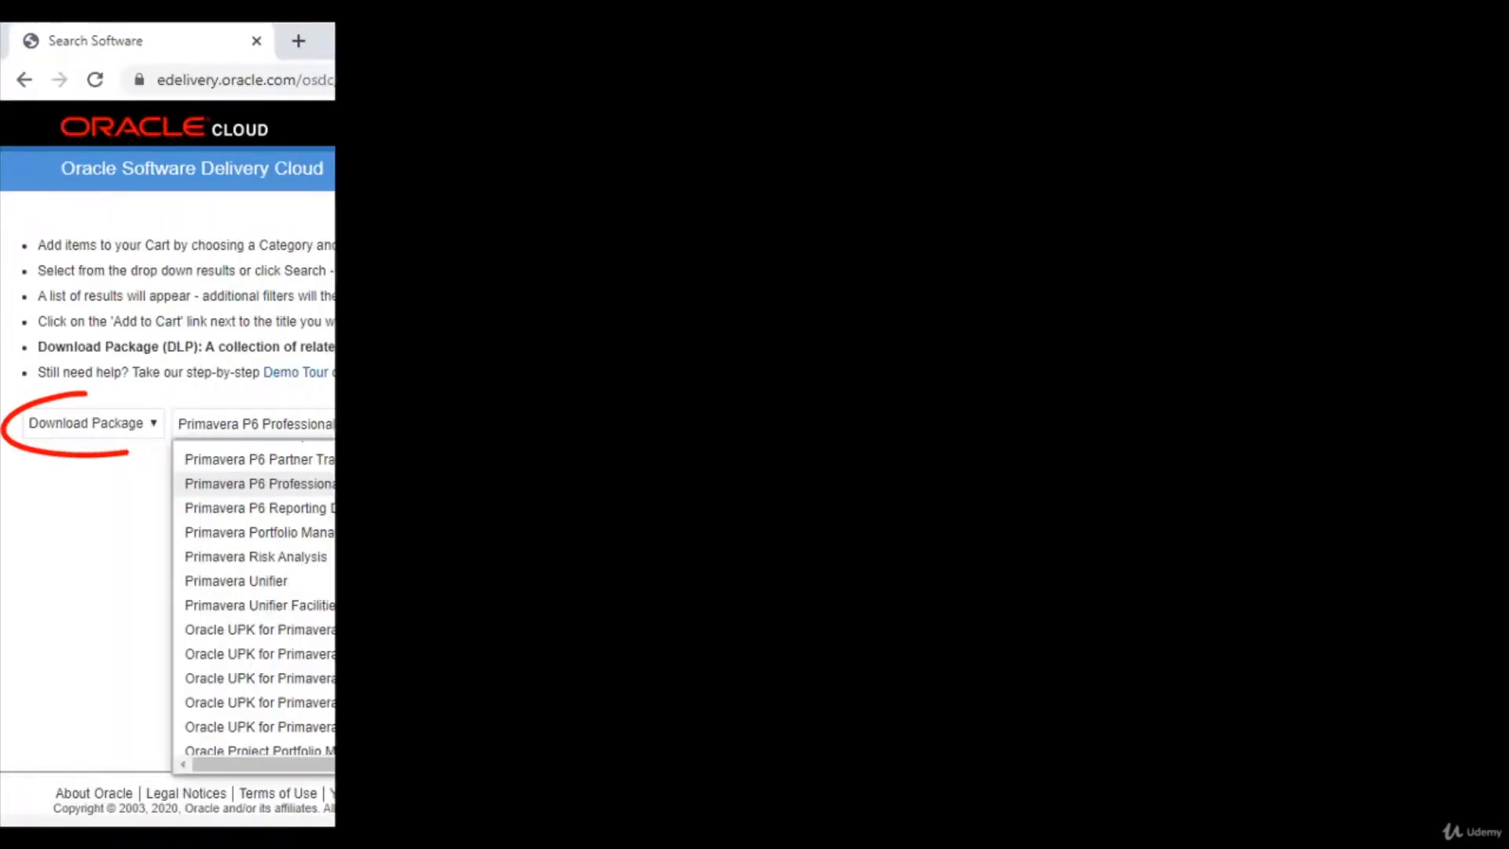
pyautogui.click(511, 486)
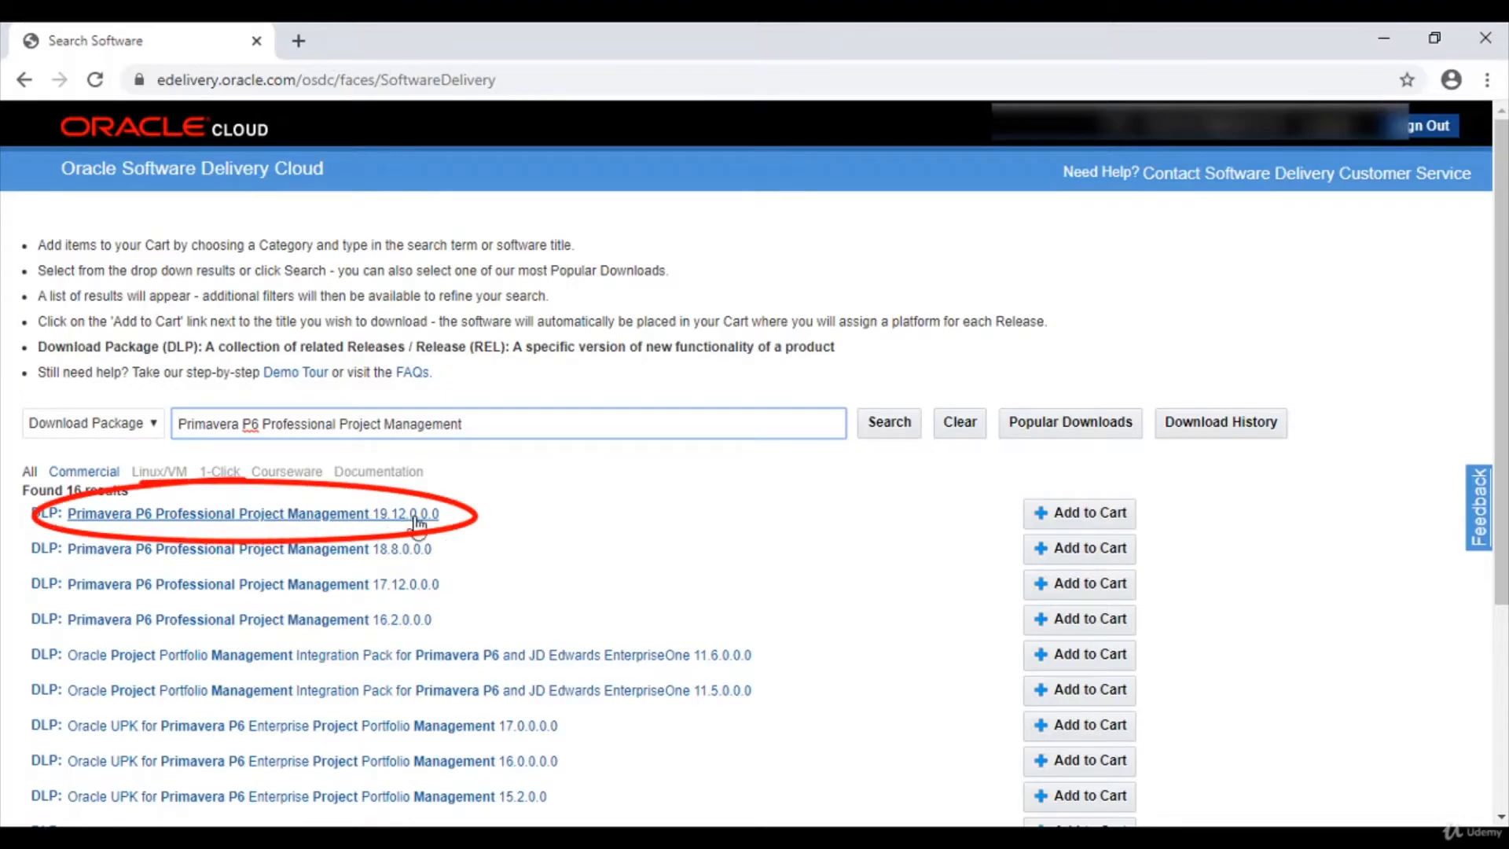
pyautogui.click(1073, 515)
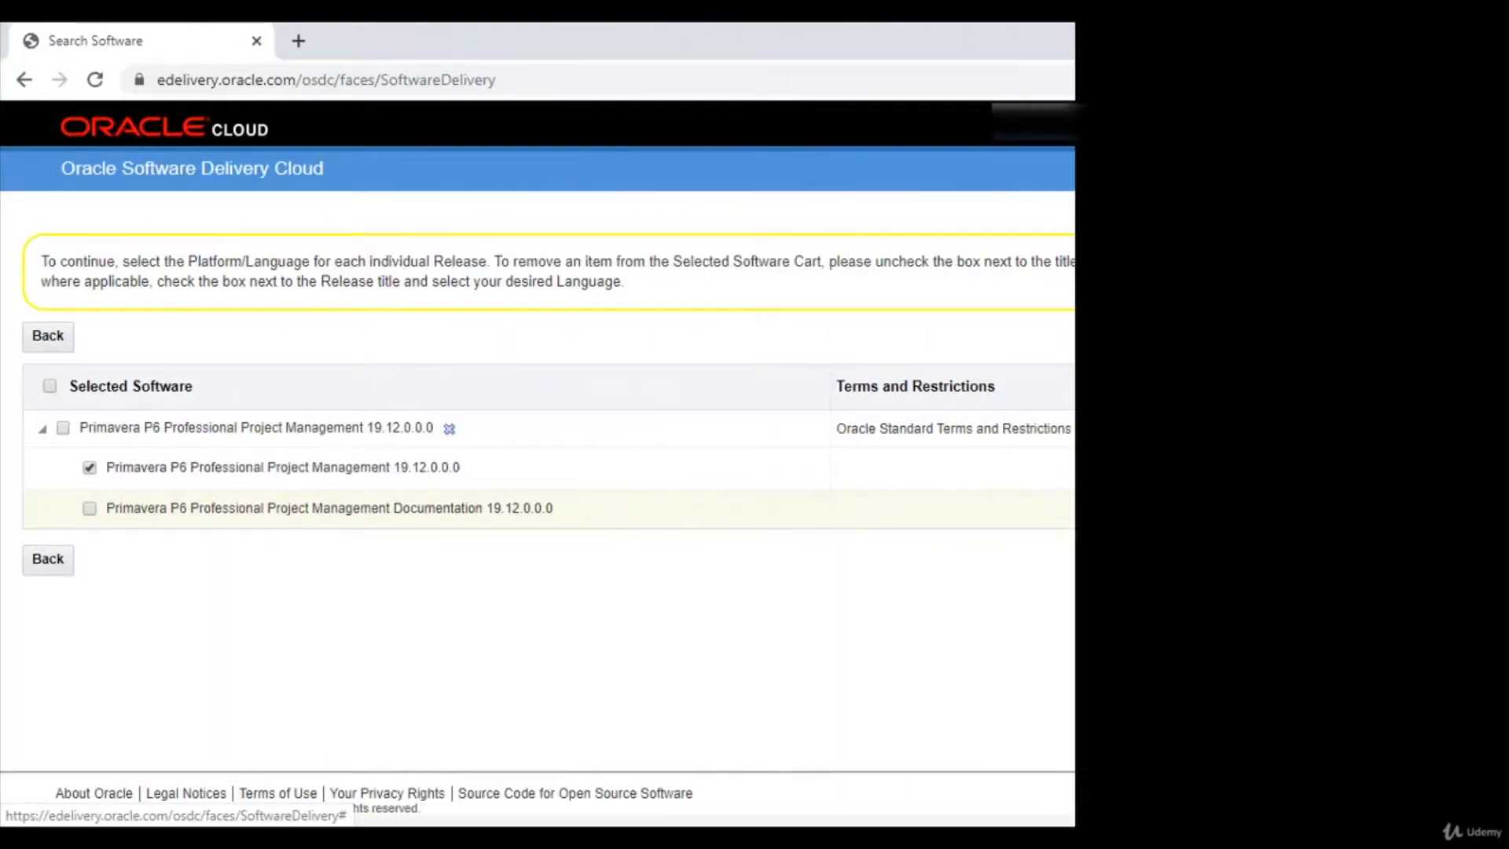
# Accept the Oracle license terms and continue to the P6 file list
pyautogui.click(1453, 562)
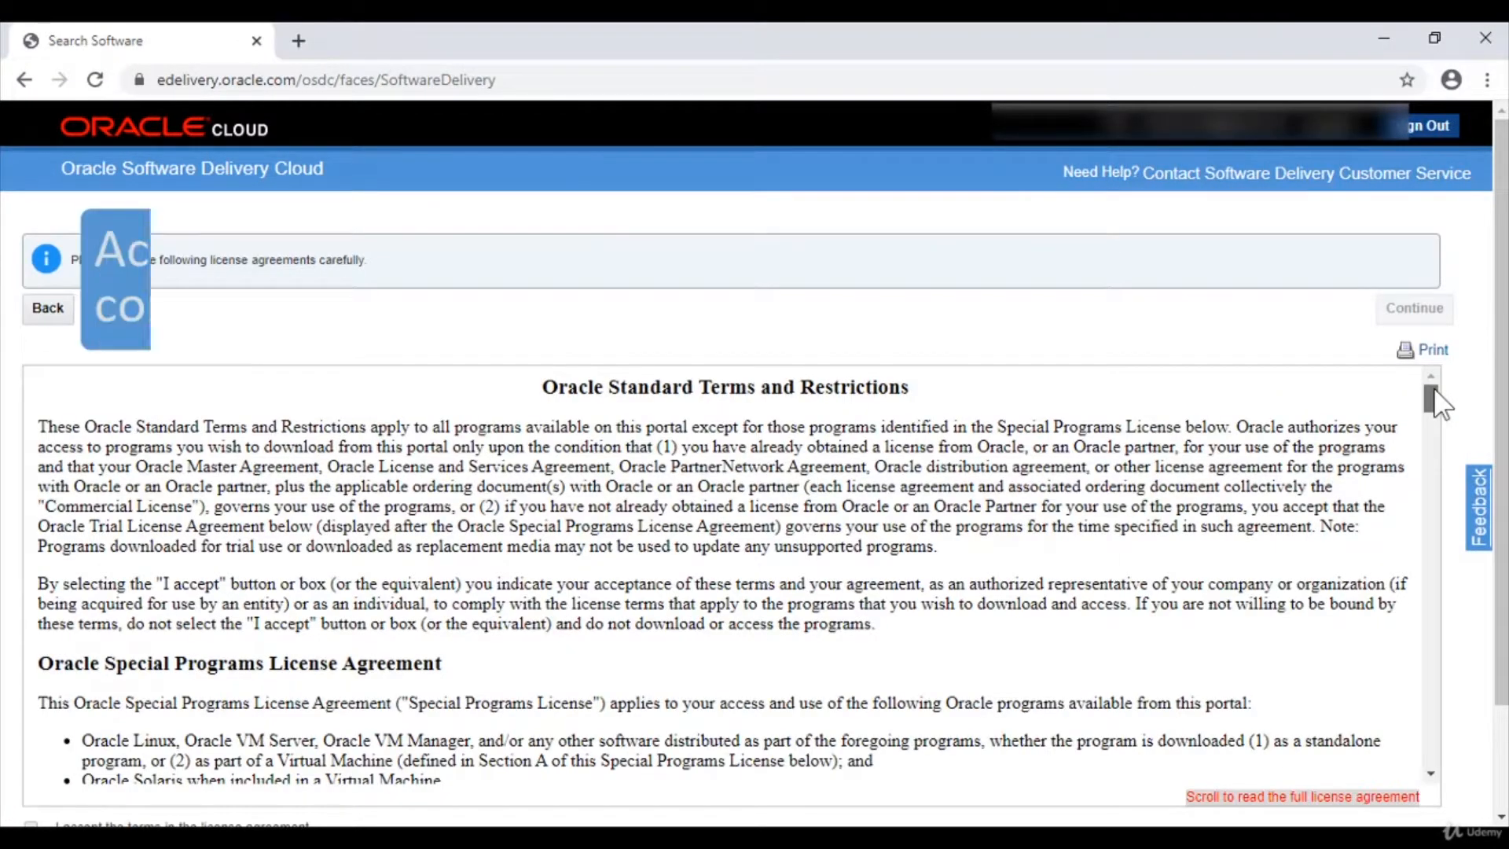
pyautogui.moveTo(1438, 402); pyautogui.dragTo(1438, 425)
pyautogui.click(64, 697)
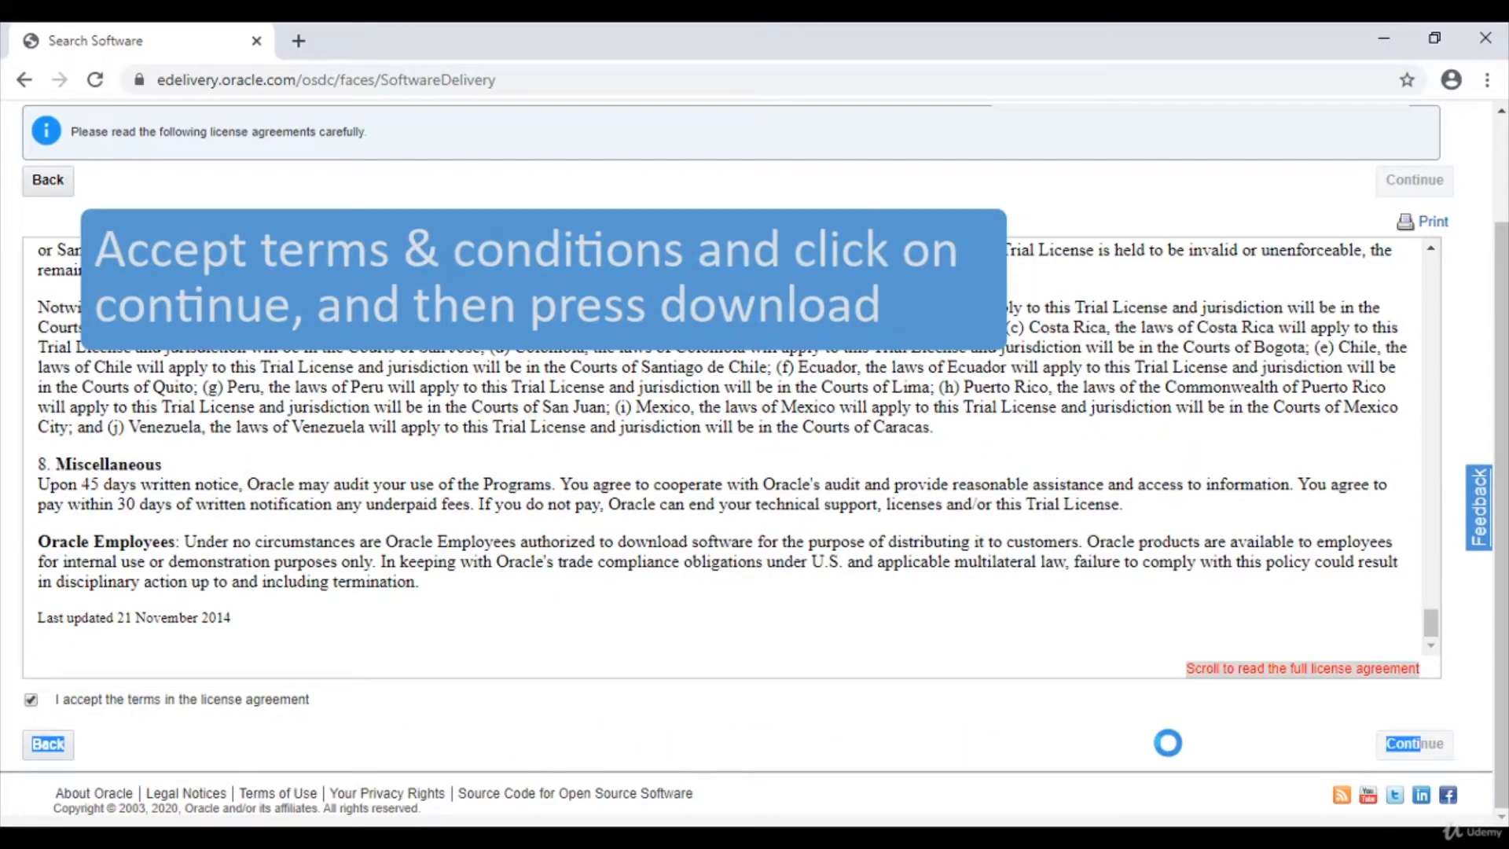
pyautogui.click(1412, 748)
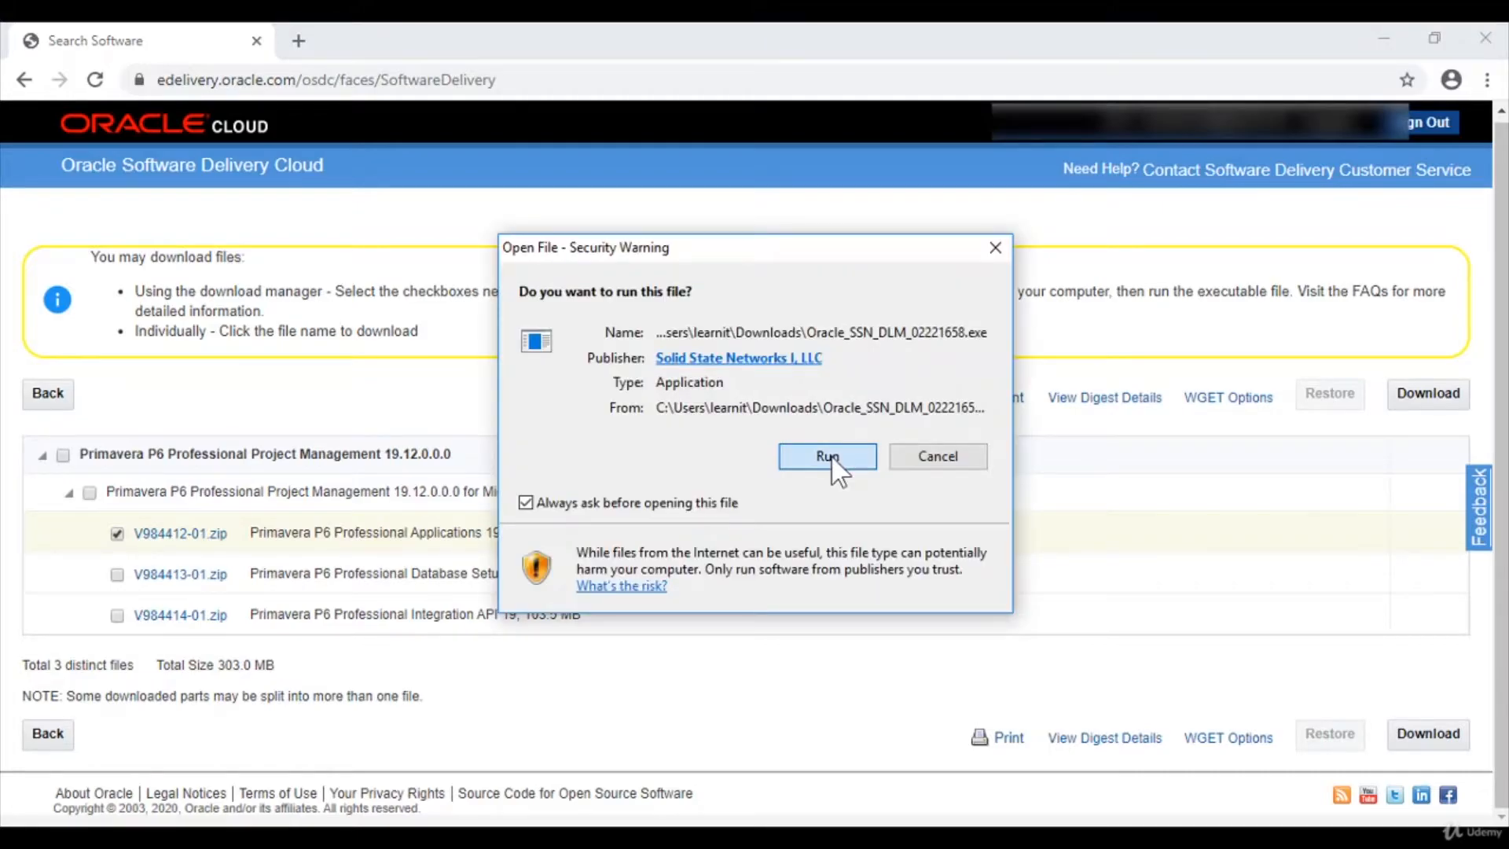
# Run the download manager and download the P6 files into the Downloads folder
pyautogui.click(830, 458)
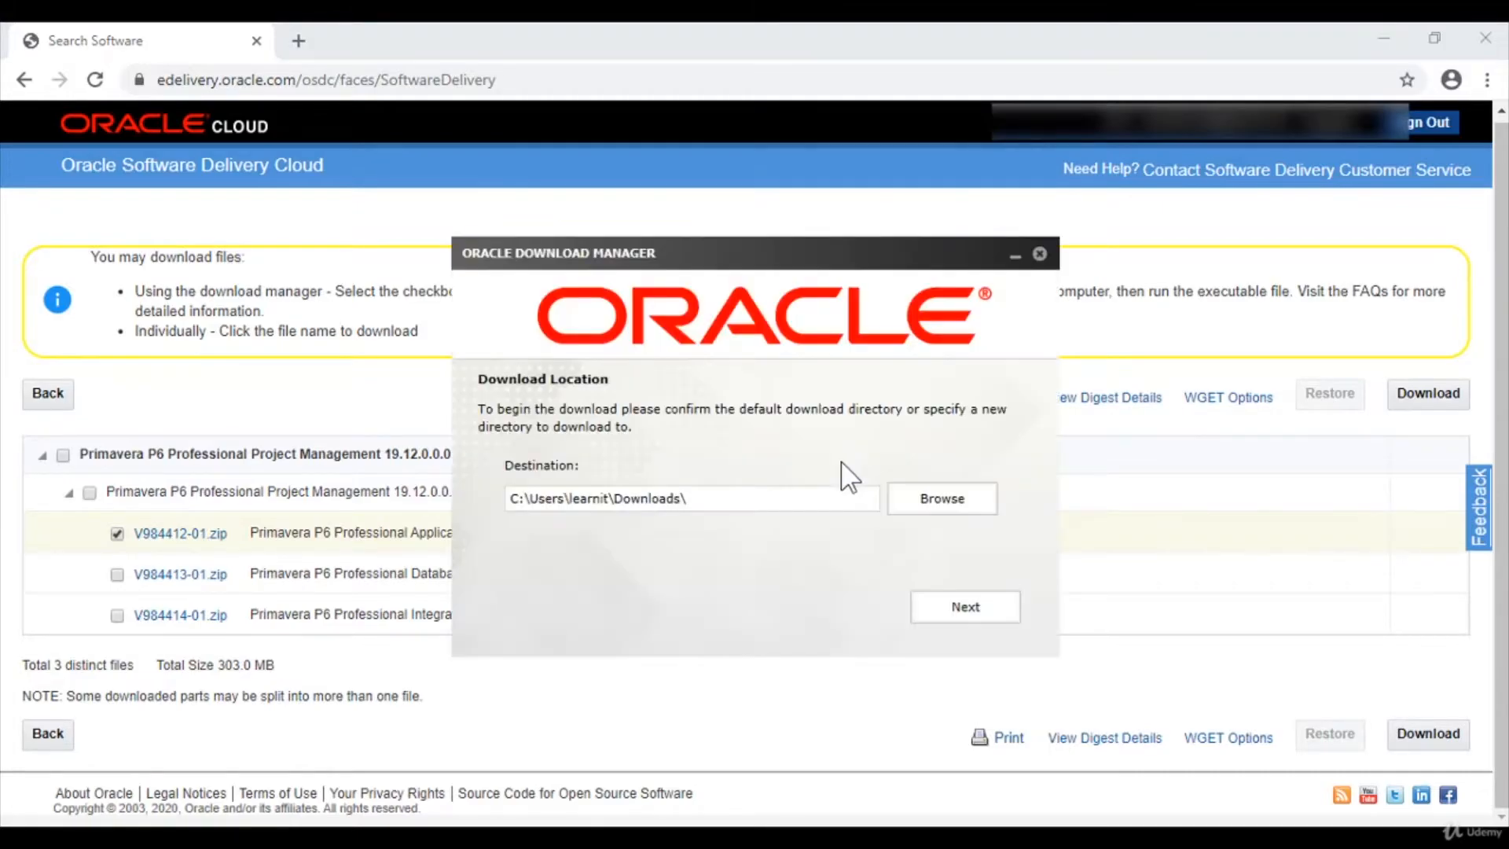
pyautogui.click(947, 515)
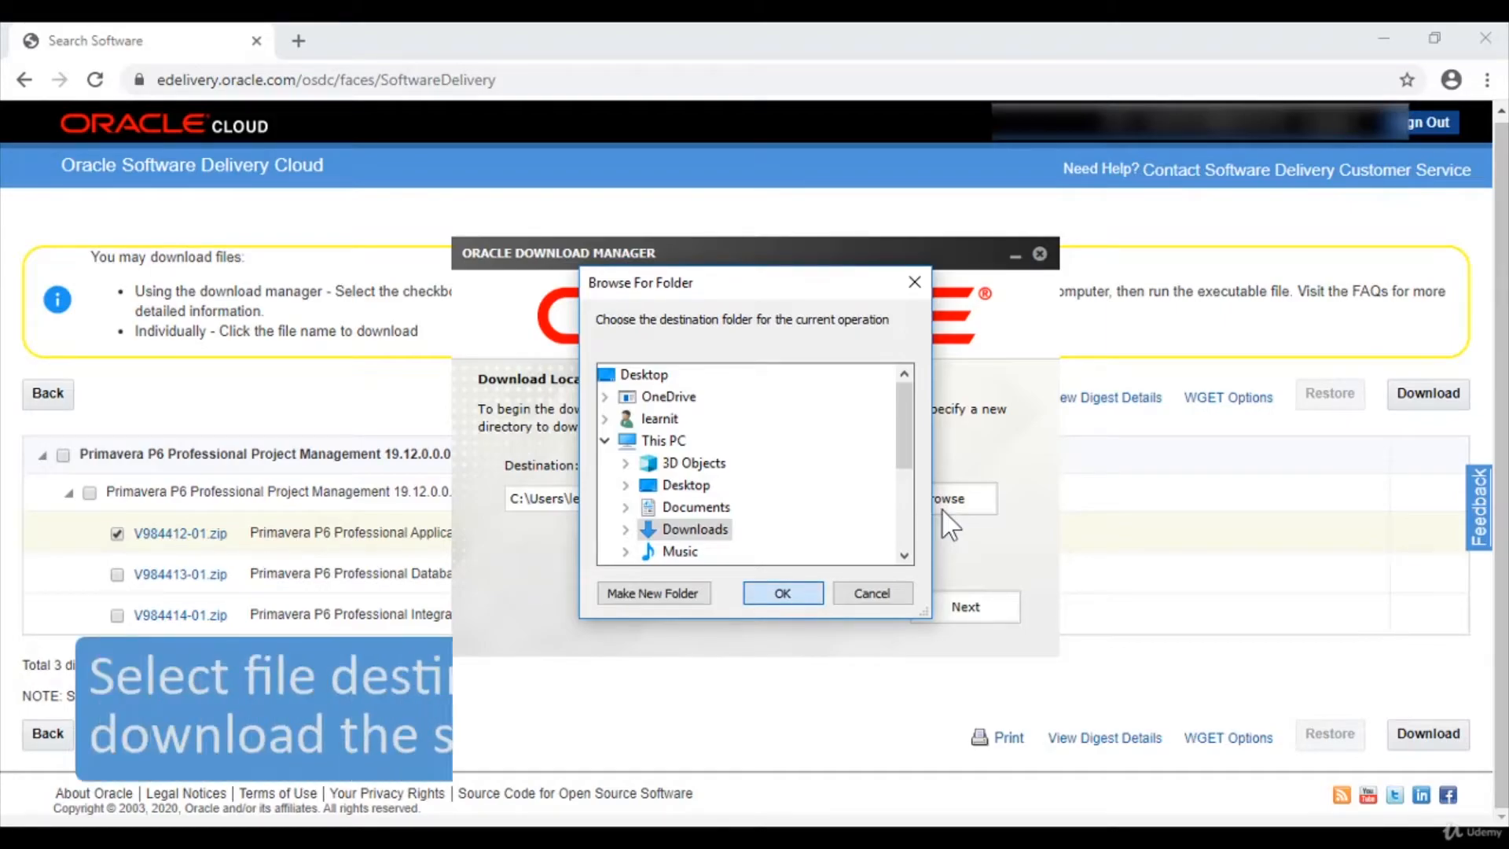
pyautogui.press('Return')
pyautogui.click(984, 618)
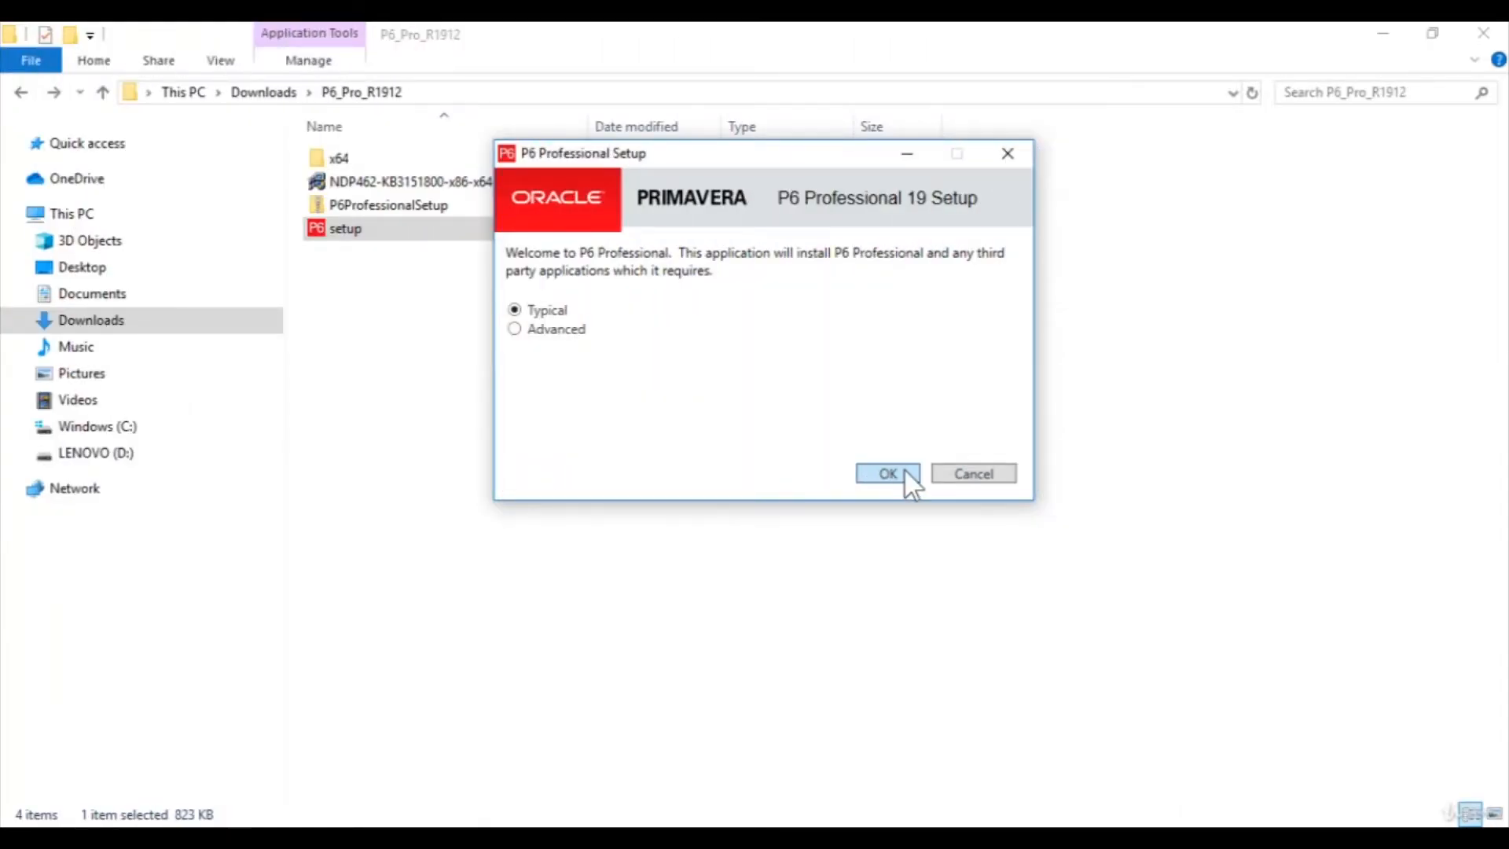
# Install P6 Professional using the Typical installation
pyautogui.click(909, 470)
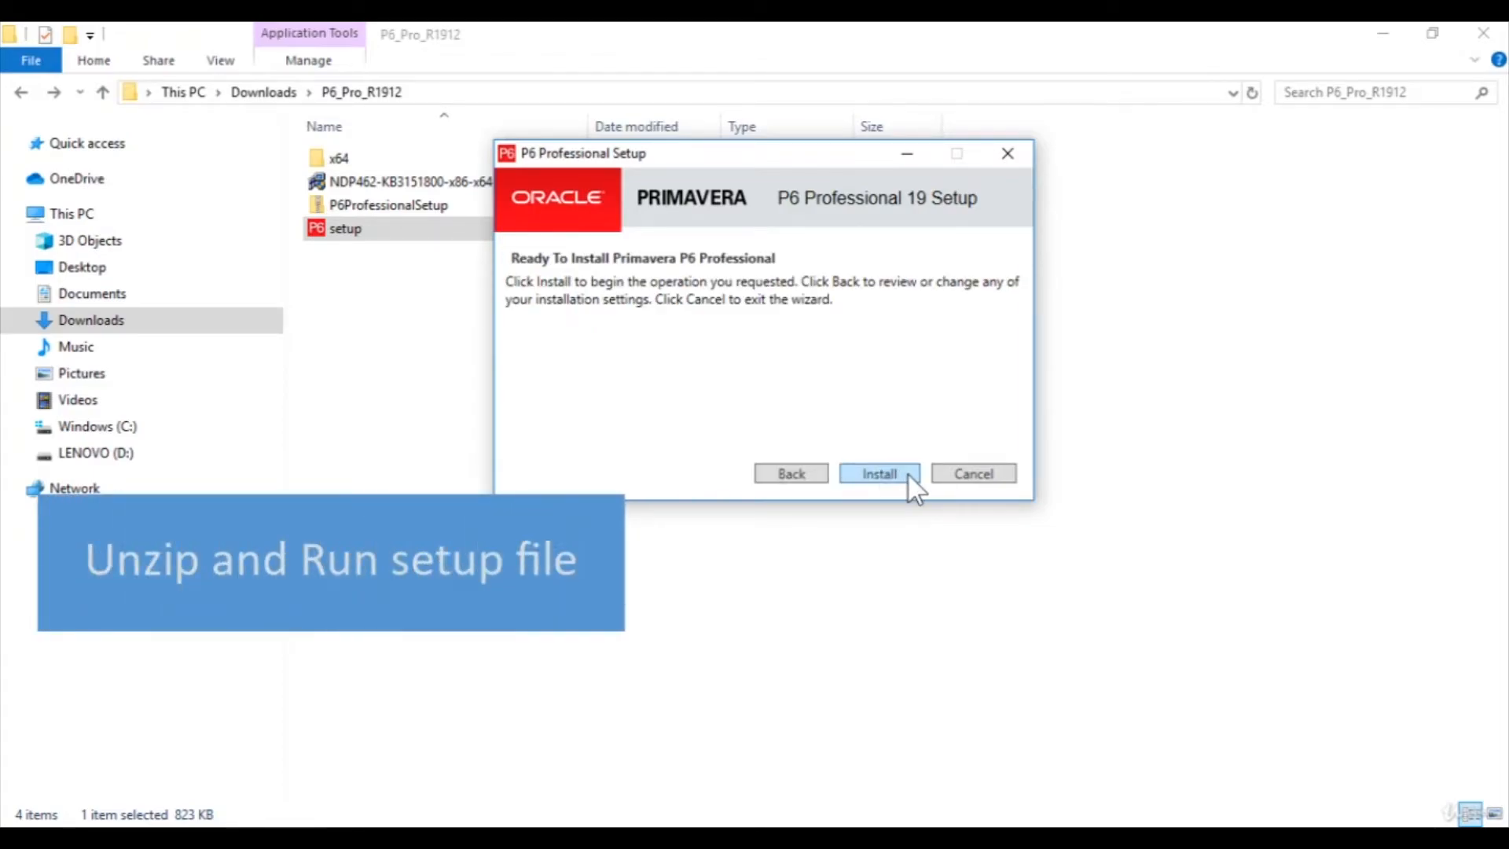
pyautogui.click(909, 474)
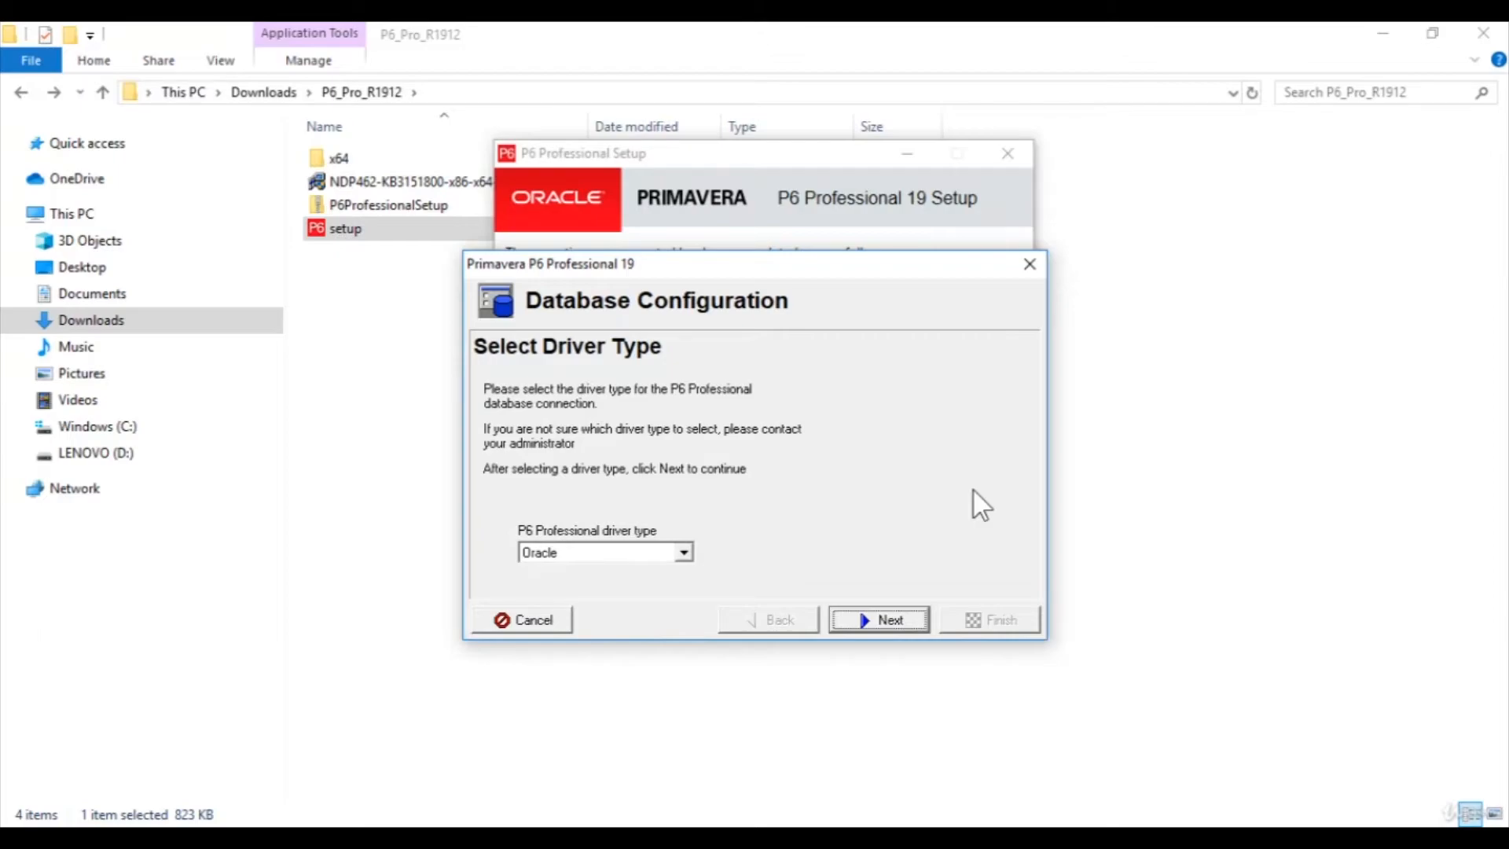
# Select the P6 Pro Standalone (SQLite) driver and choose to add a new standalone database and connection
pyautogui.click(686, 555)
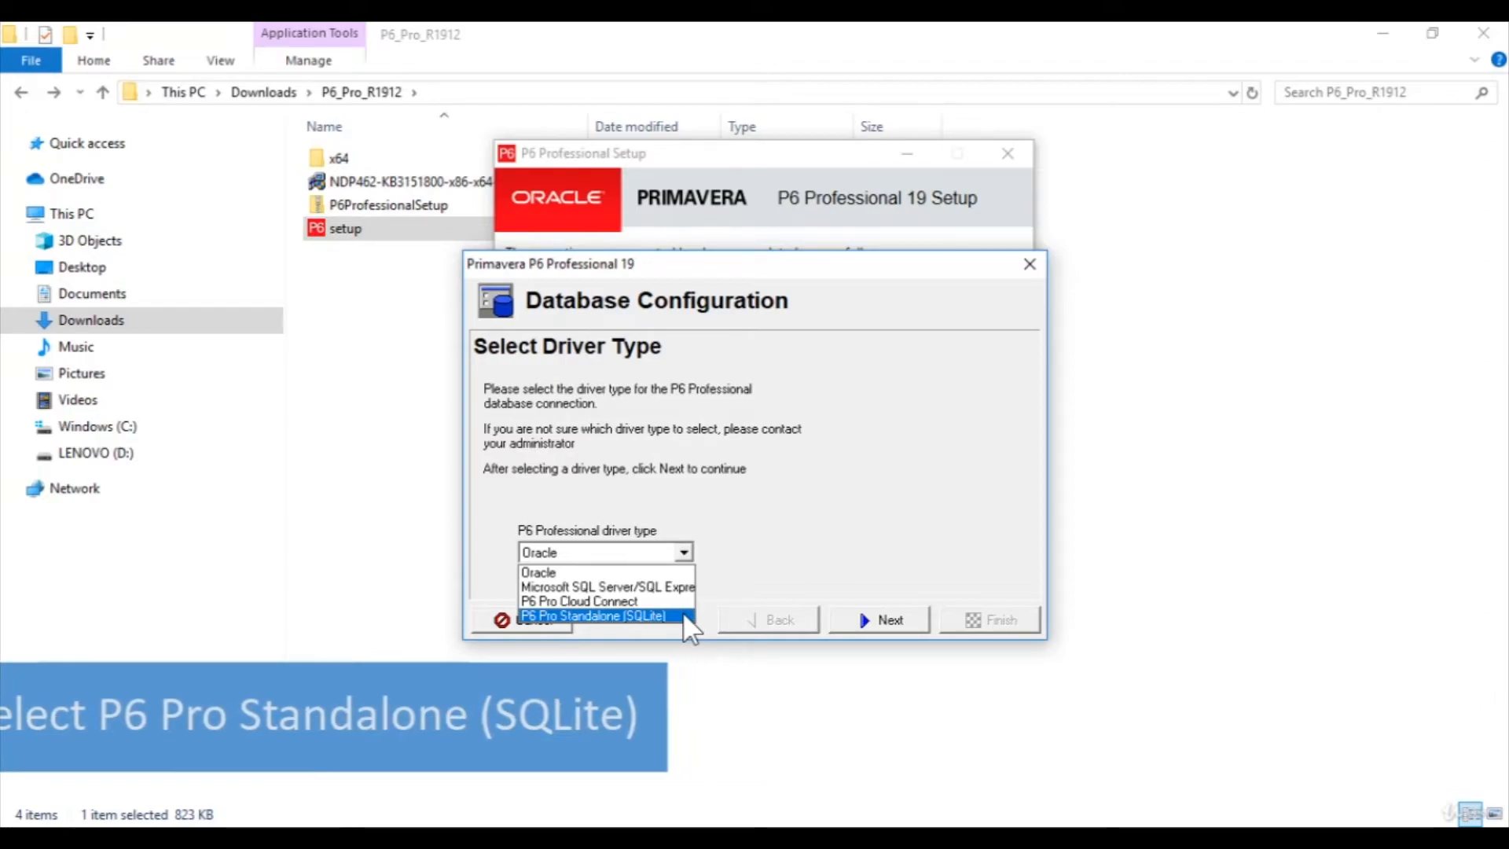
pyautogui.click(683, 615)
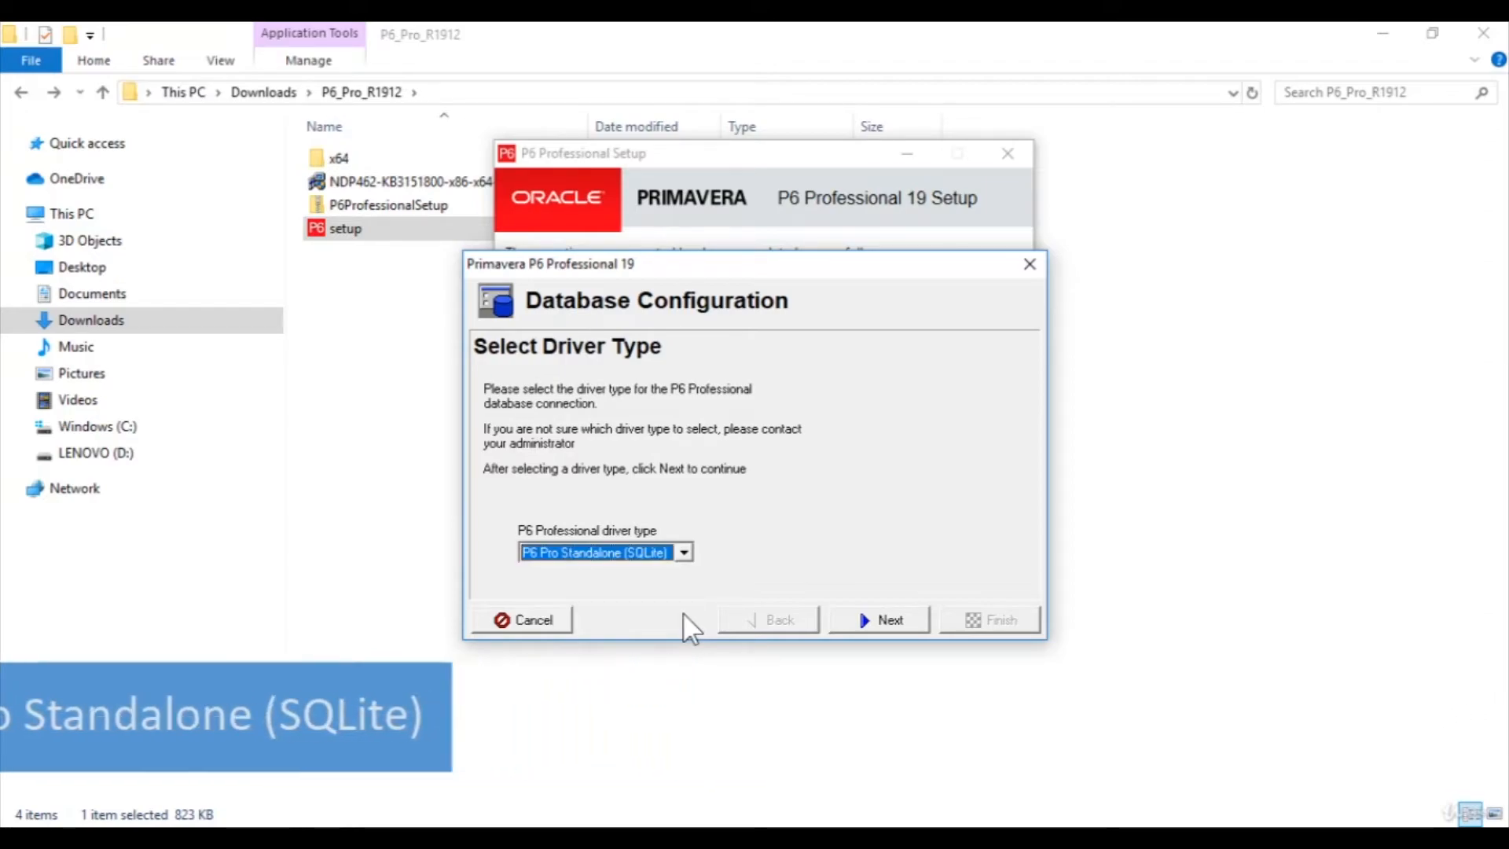
pyautogui.click(921, 617)
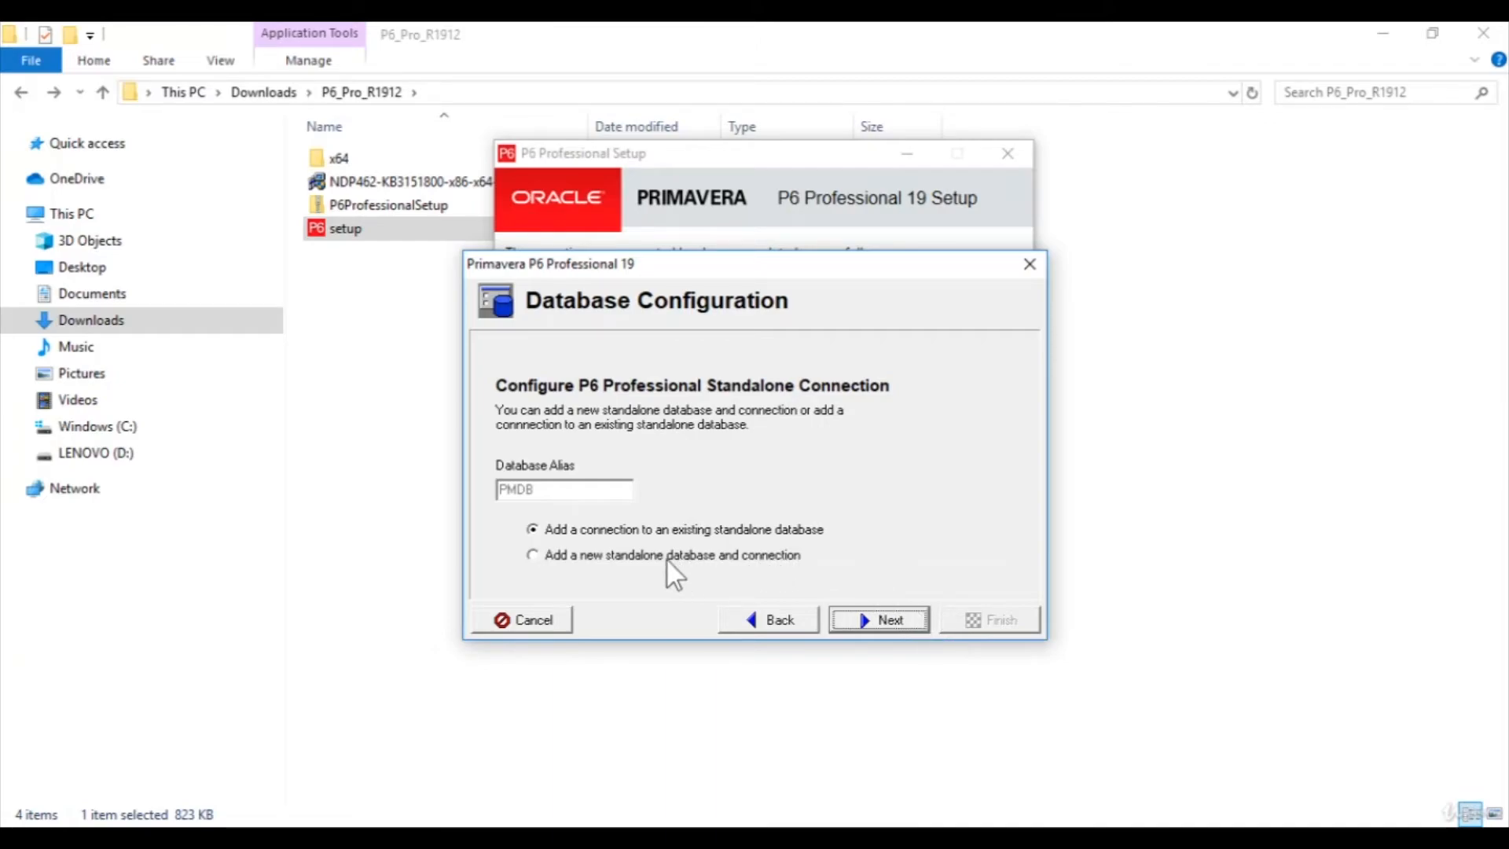
pyautogui.click(535, 555)
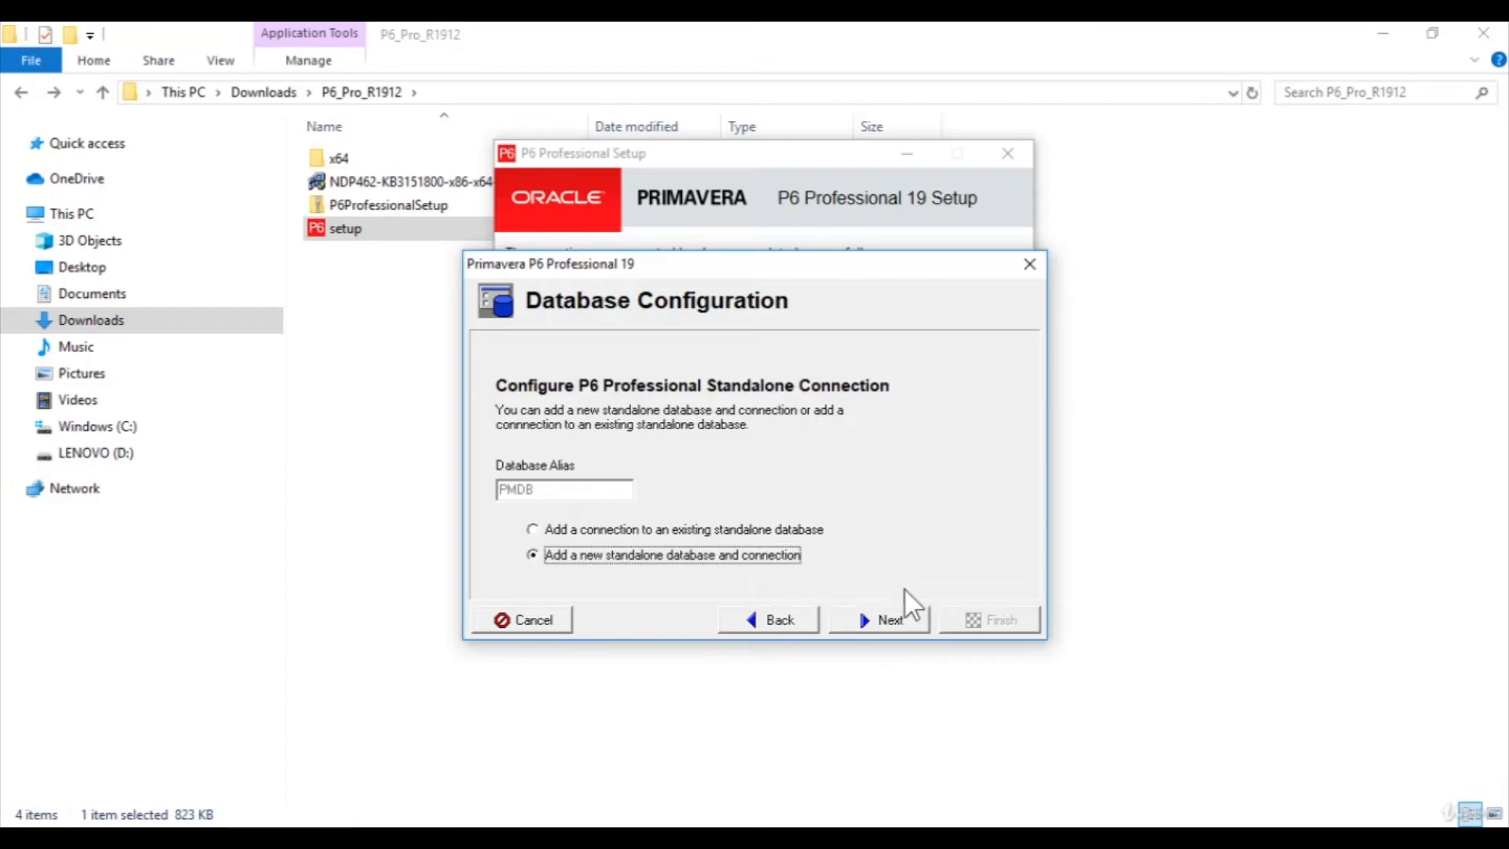
pyautogui.click(923, 620)
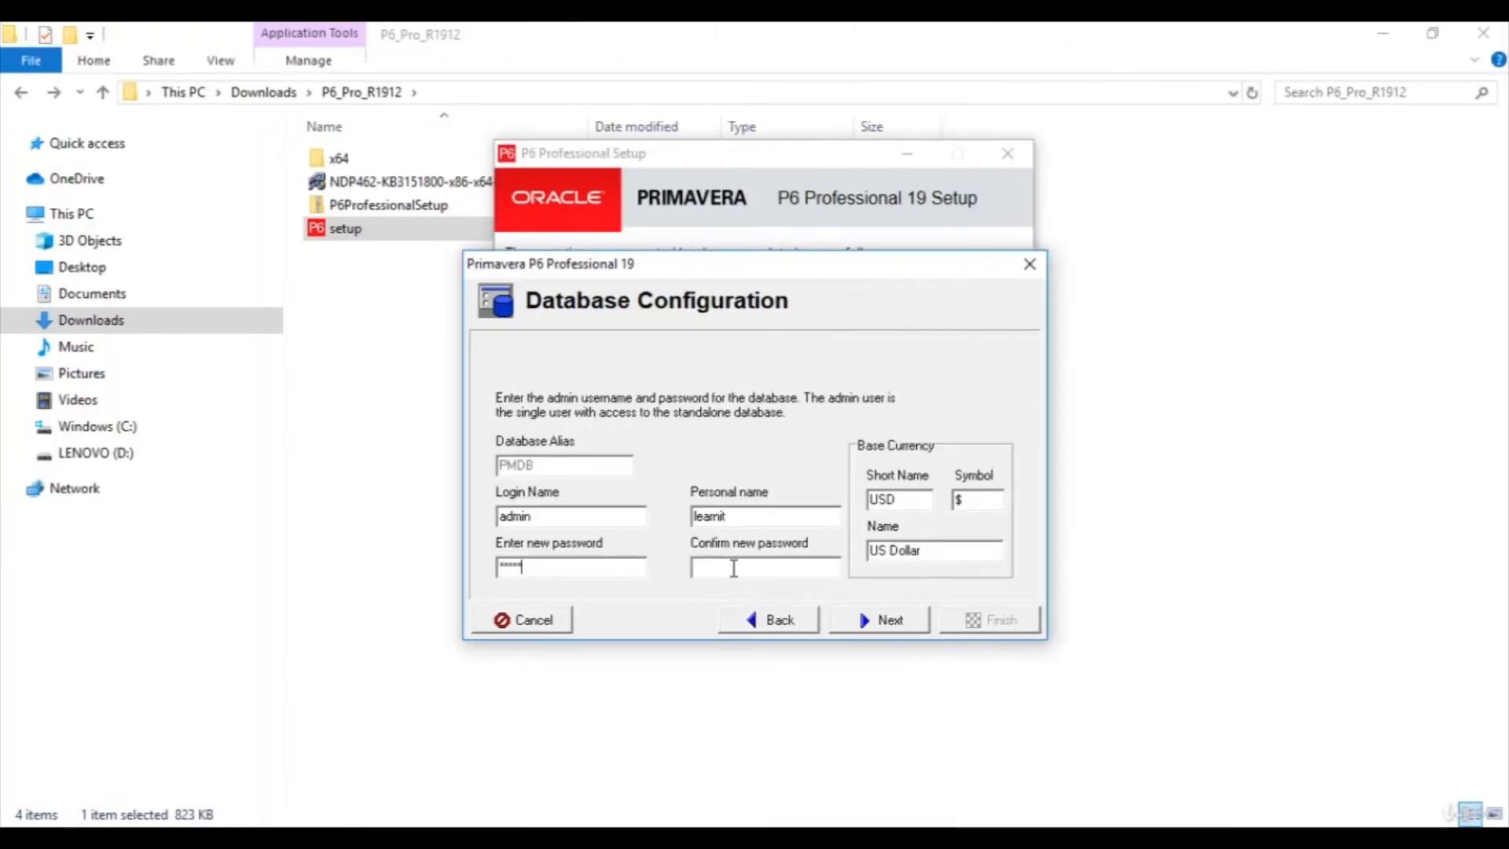
# Confirm the administrator password, create the PMDB database with sample data, and finish the wizard
pyautogui.click(756, 567)
pyautogui.write('admin')
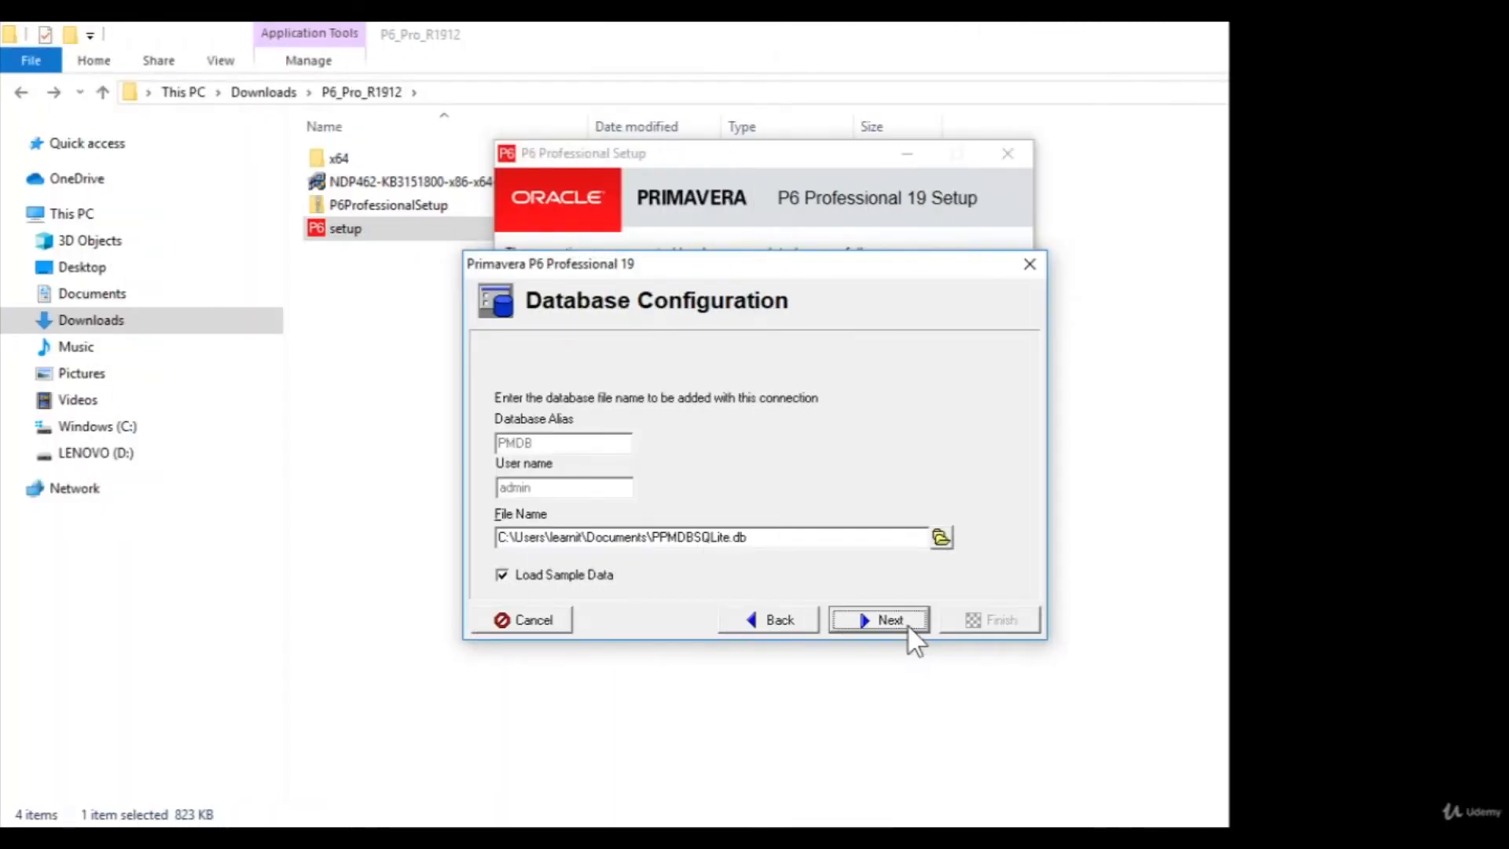
pyautogui.click(908, 626)
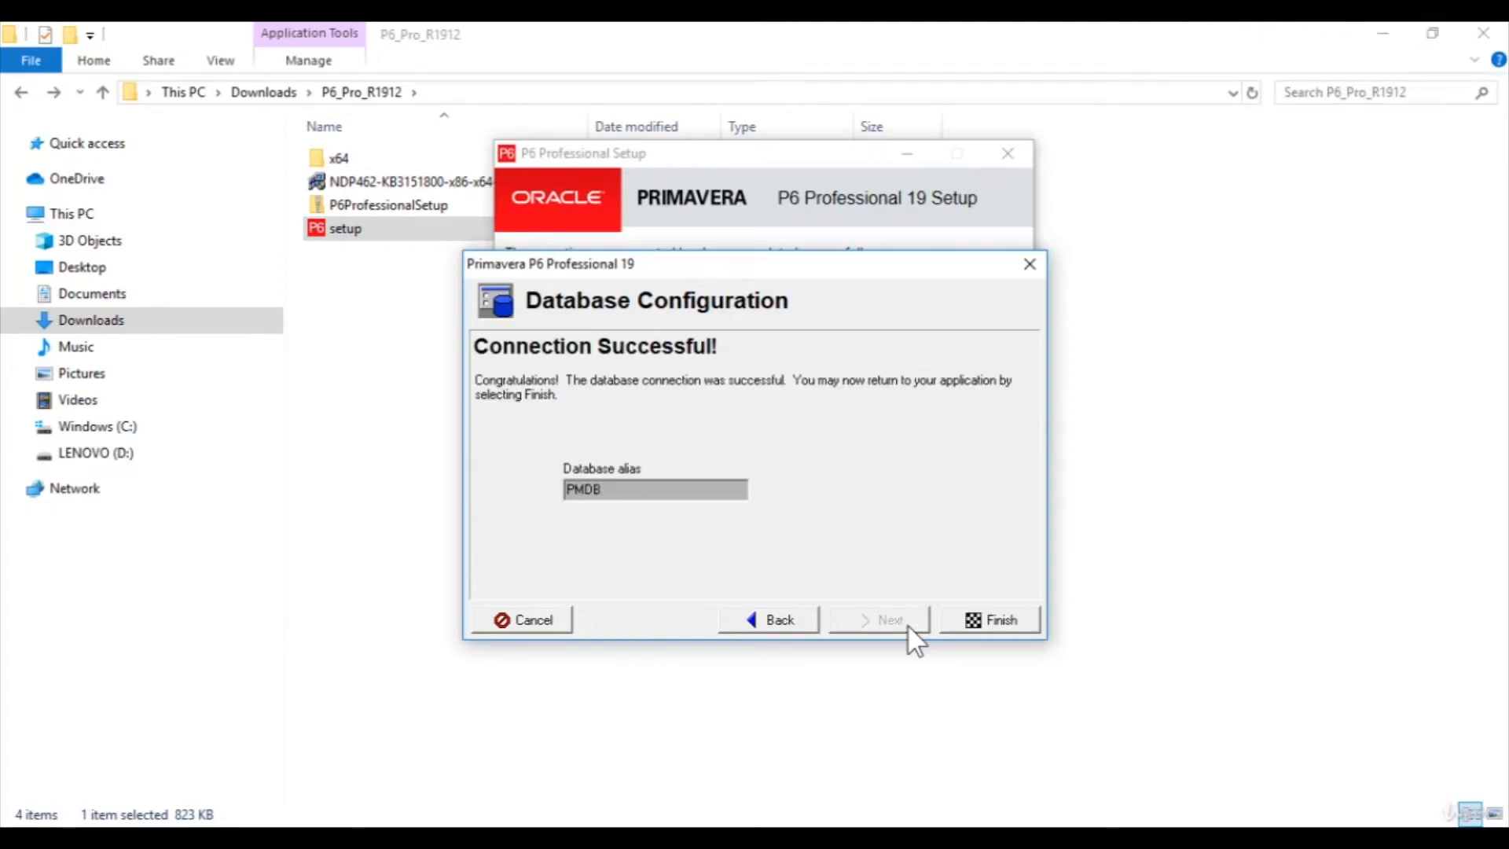
pyautogui.click(1032, 620)
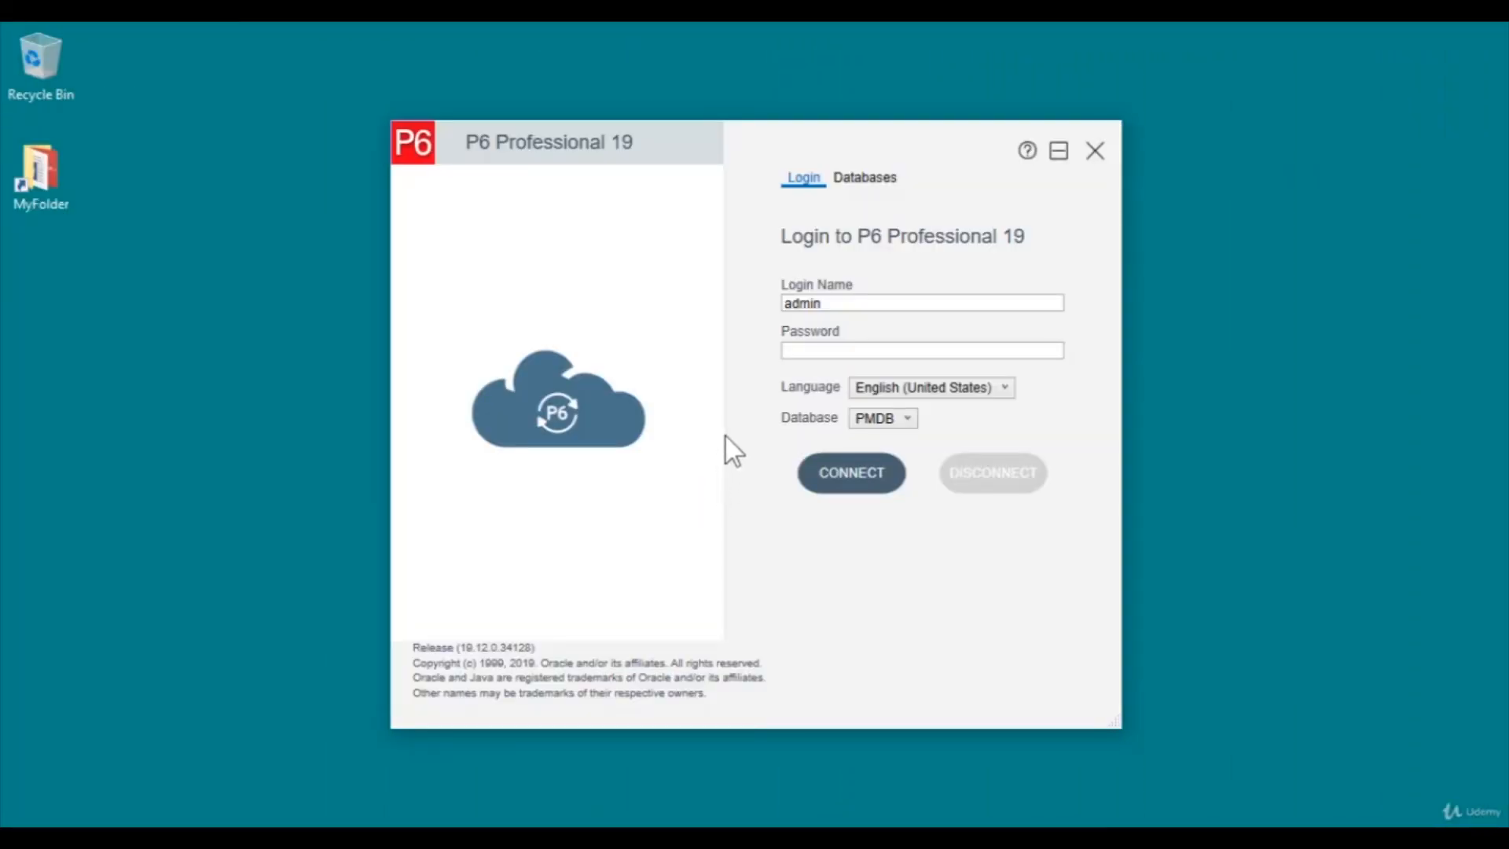
# Enter the administrator password and connect to the PMDB database
pyautogui.click(808, 356)
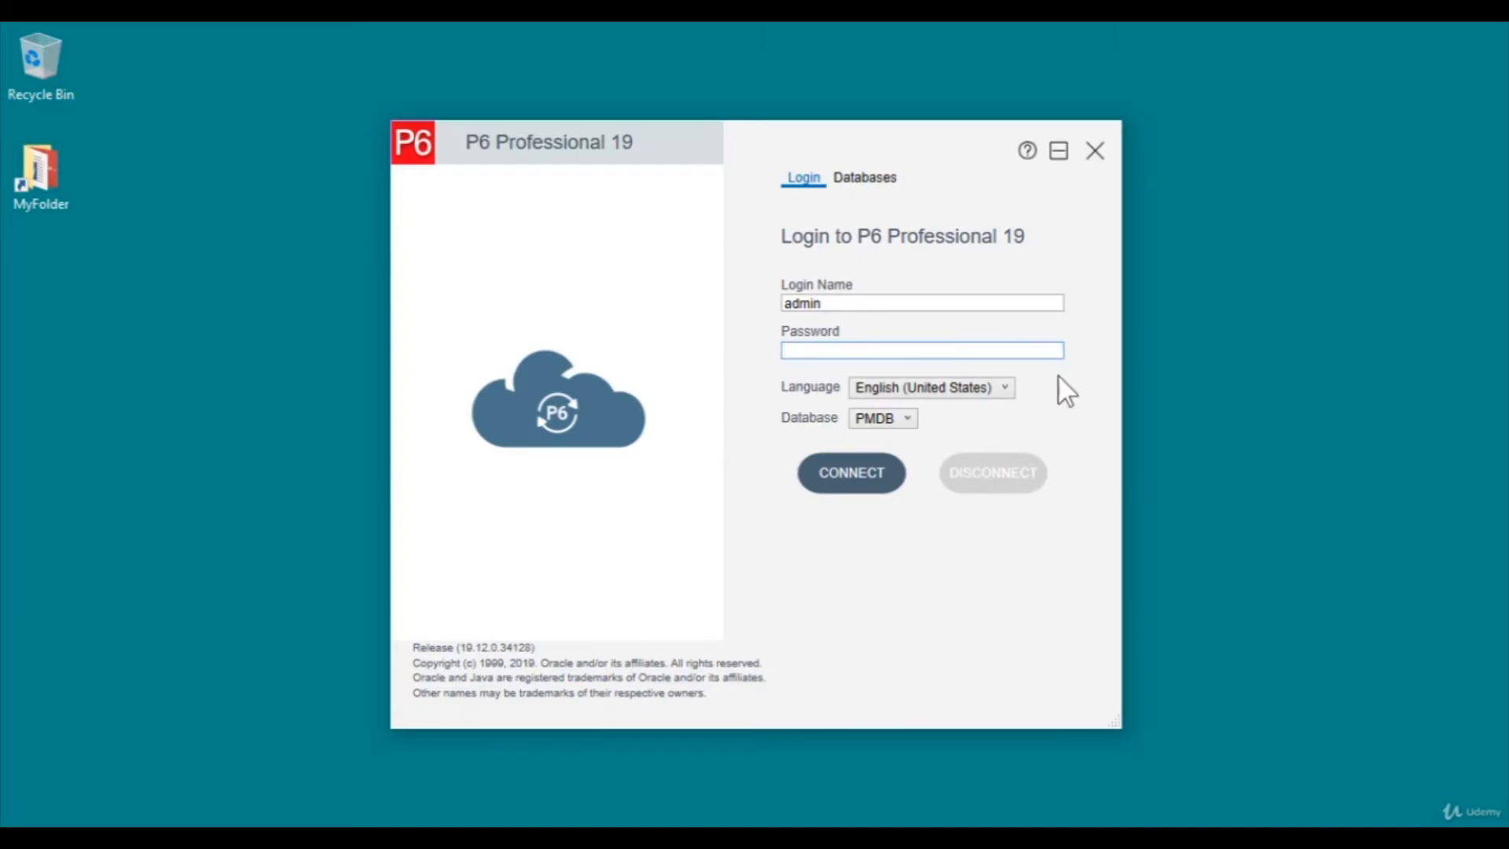
pyautogui.write('admin')
pyautogui.click(869, 483)
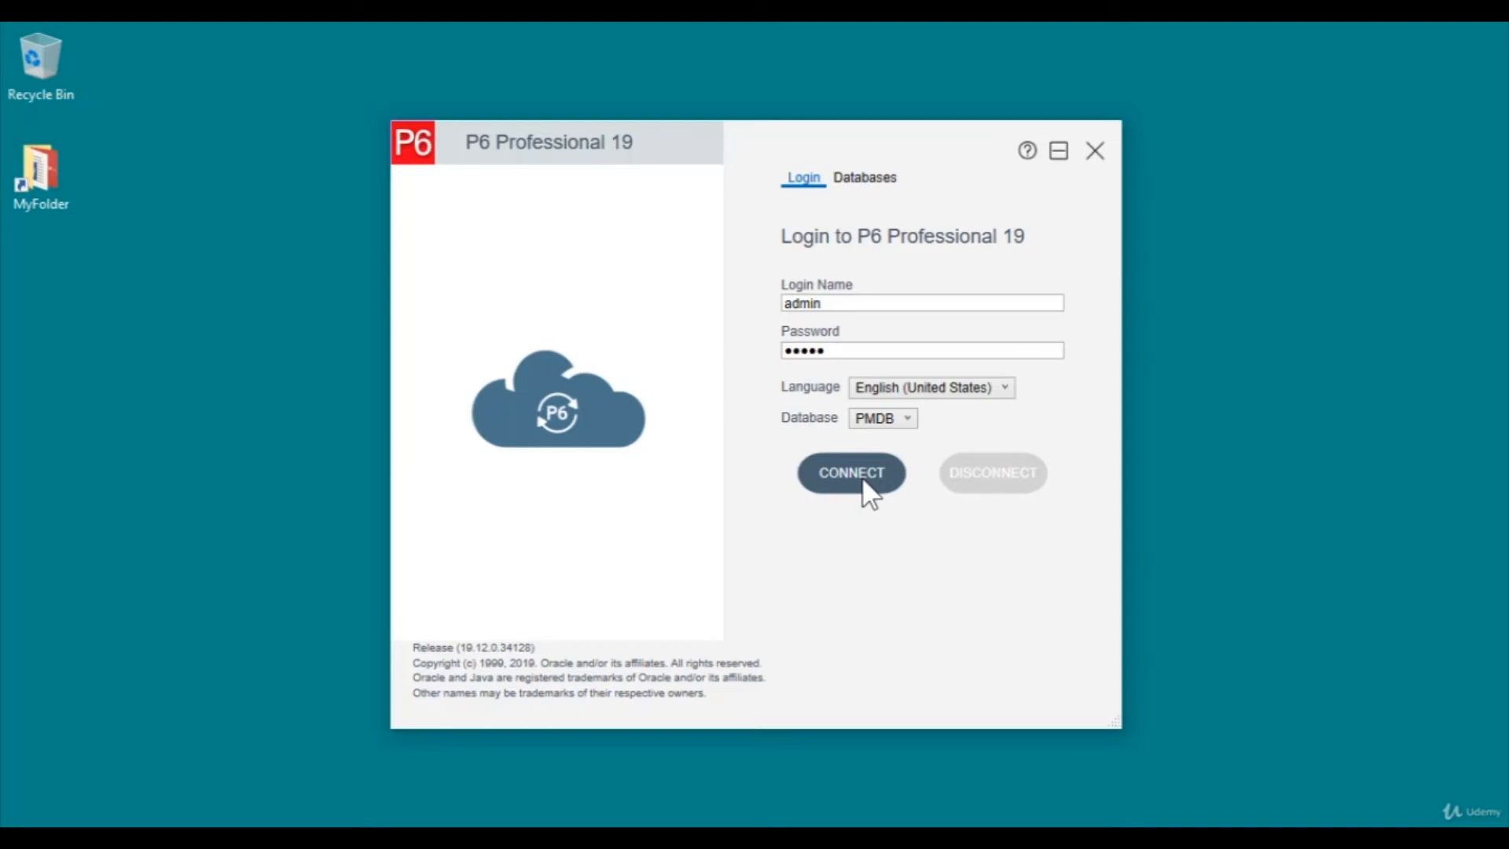
pyautogui.click(857, 473)
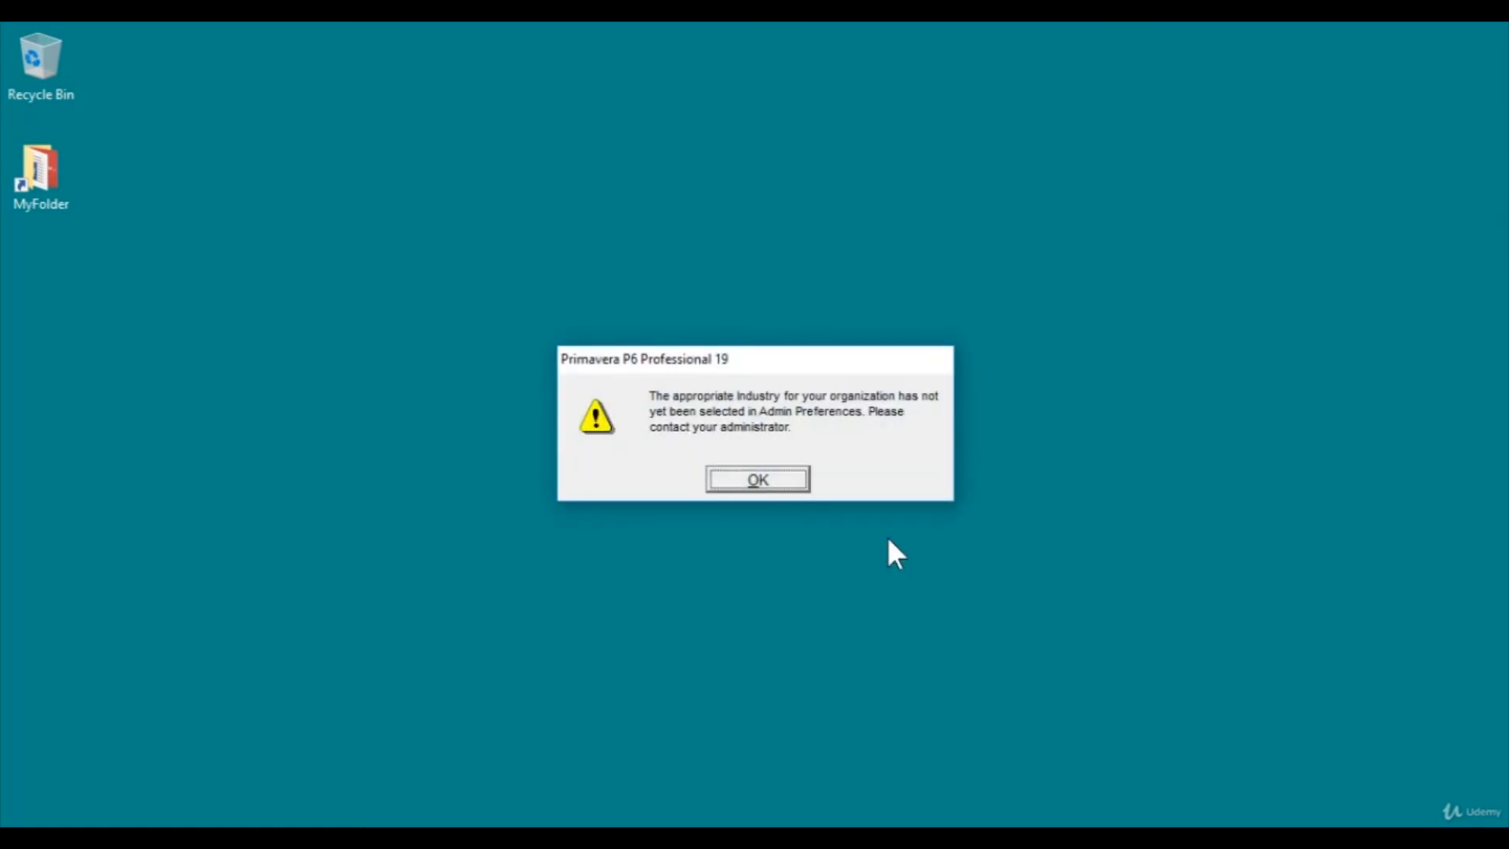
# Set the Admin Preferences industry to Government, Aerospace and Defense and acknowledge the change
pyautogui.click(772, 479)
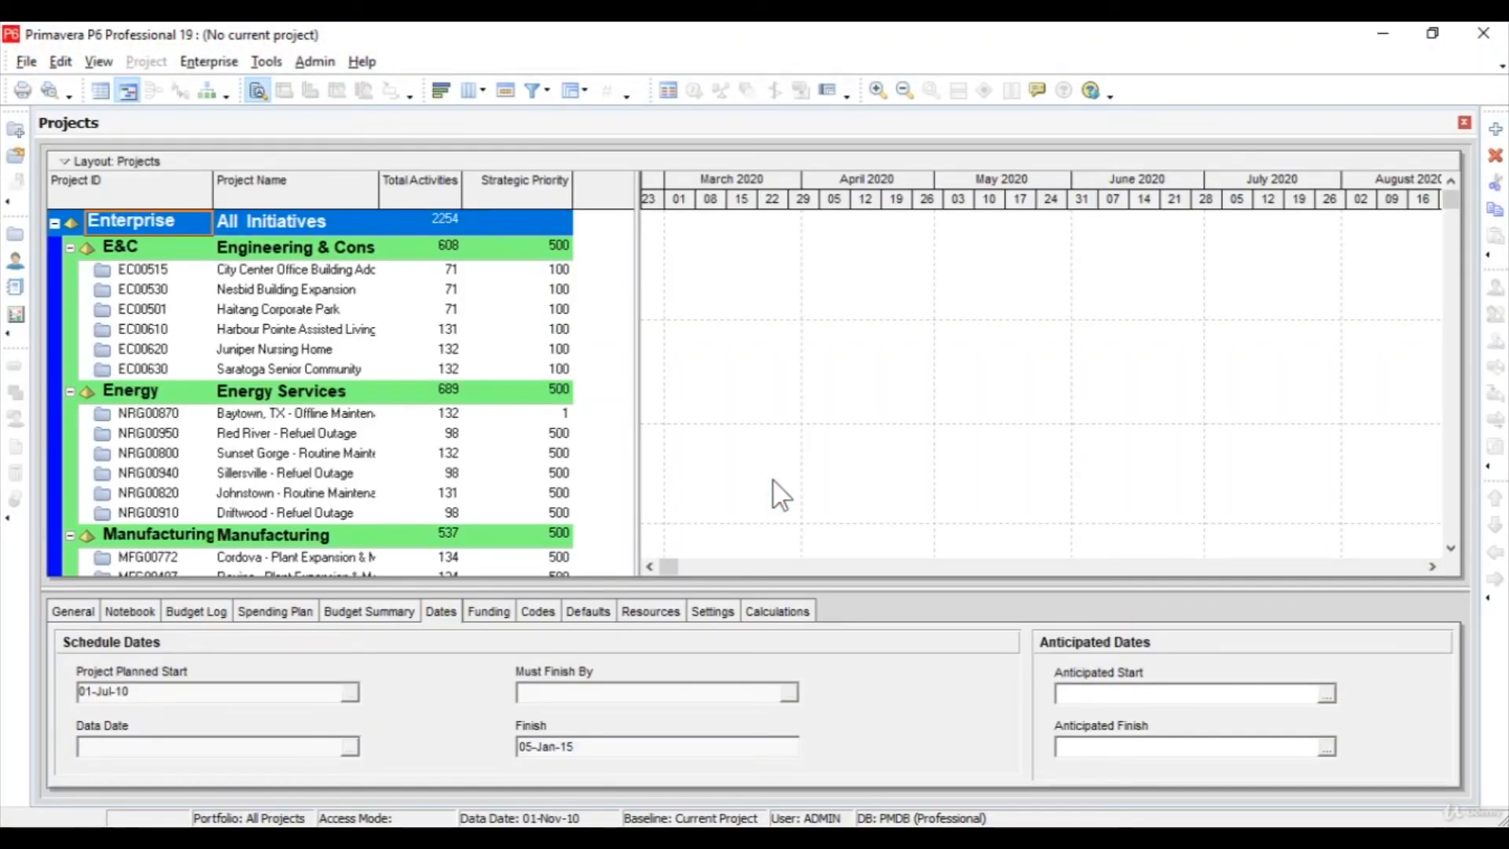
pyautogui.click(306, 58)
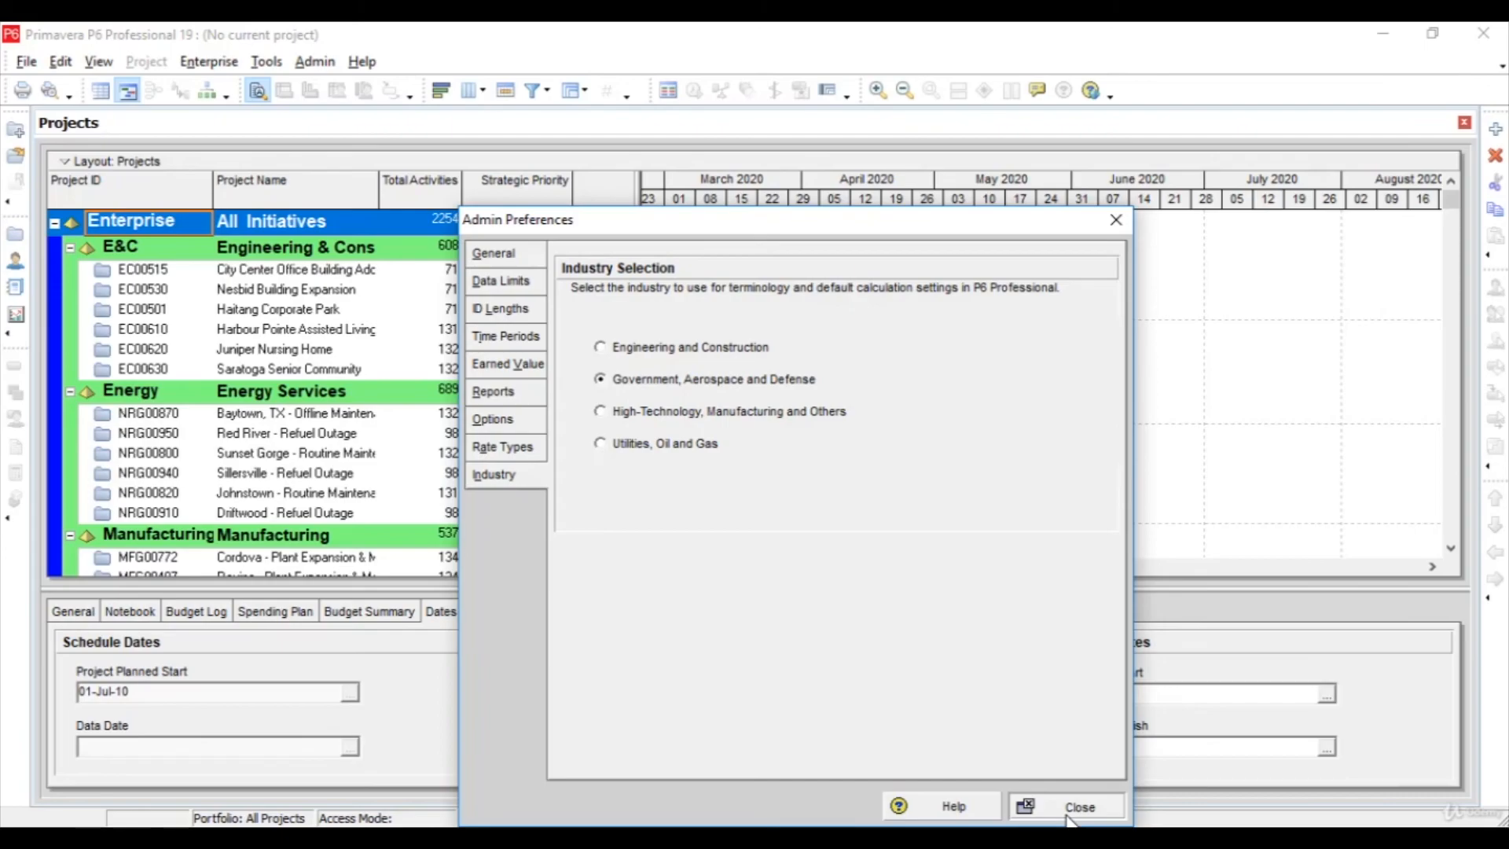
pyautogui.click(1067, 815)
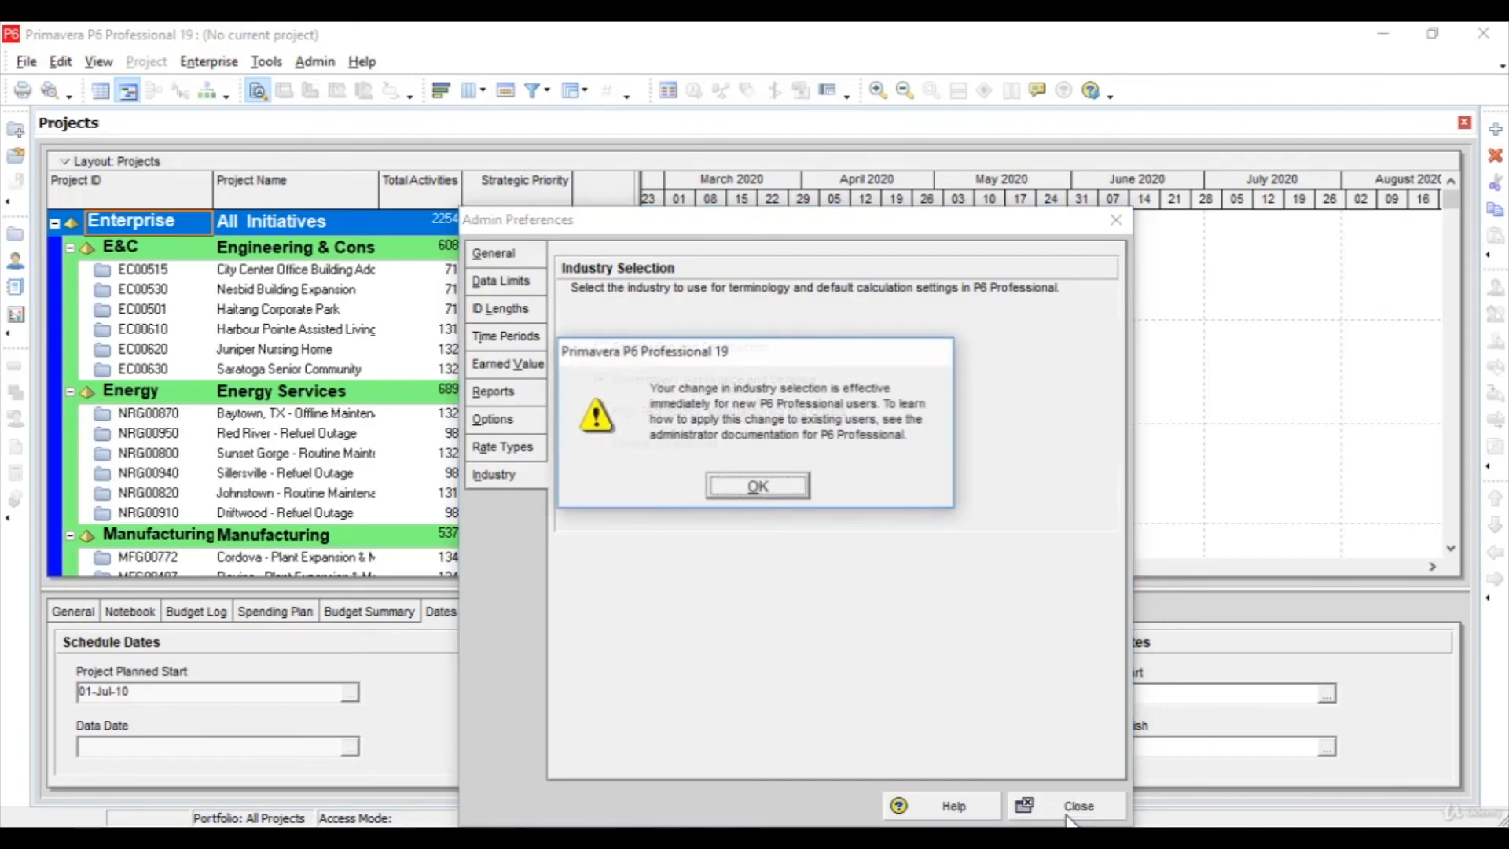
pyautogui.click(791, 483)
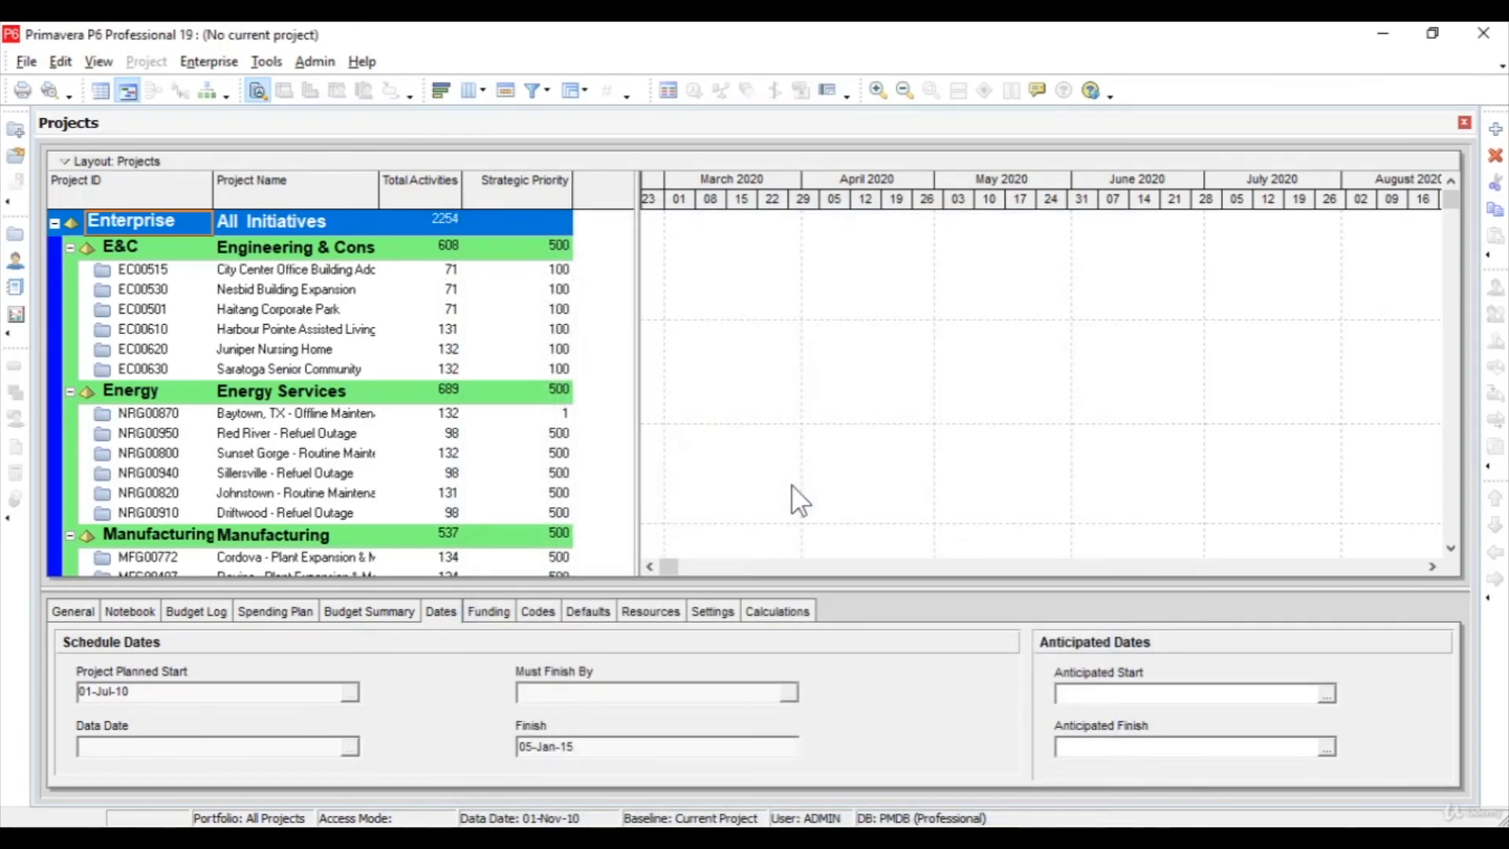